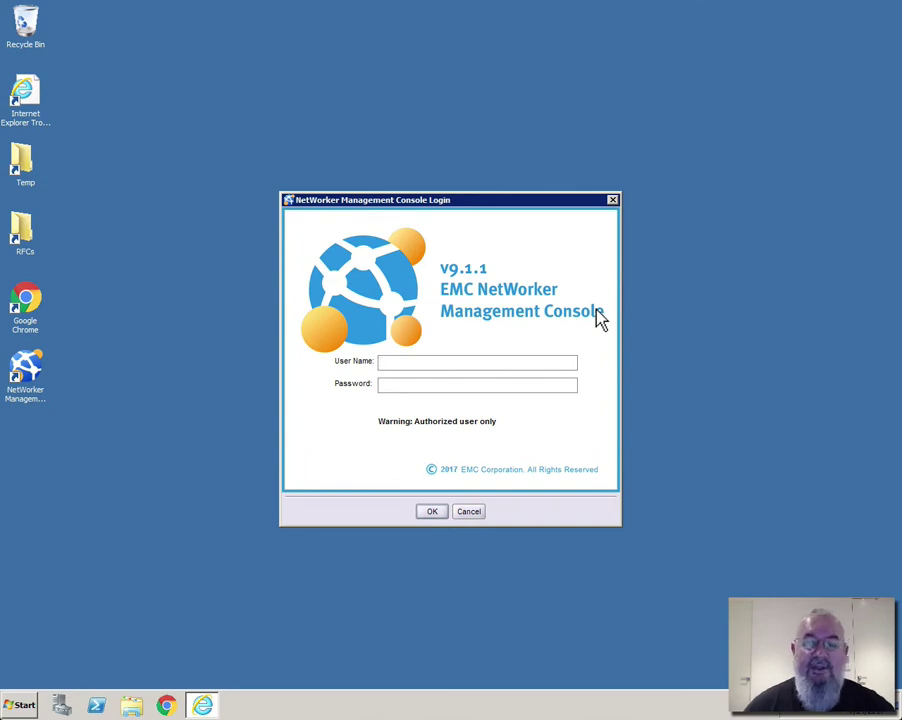
Step: Log in to the management console with the account's user name and password
text(pmdg)
key(Tab)
text(*****)
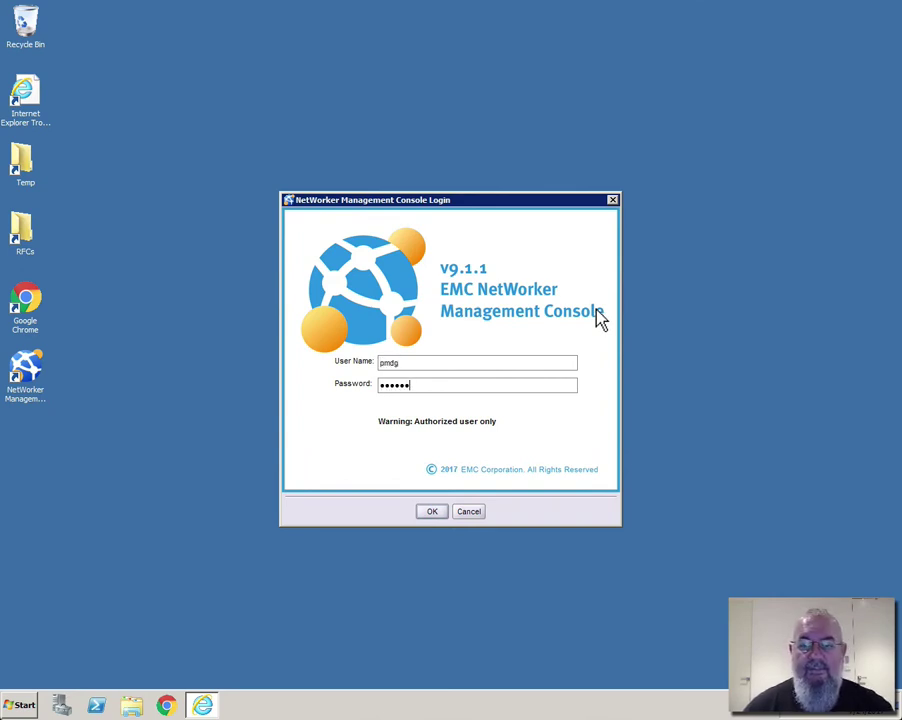
key(BackSpace)
key(BackSpace)
key(BackSpace)
key(BackSpace)
key(BackSpace)
text(**********)
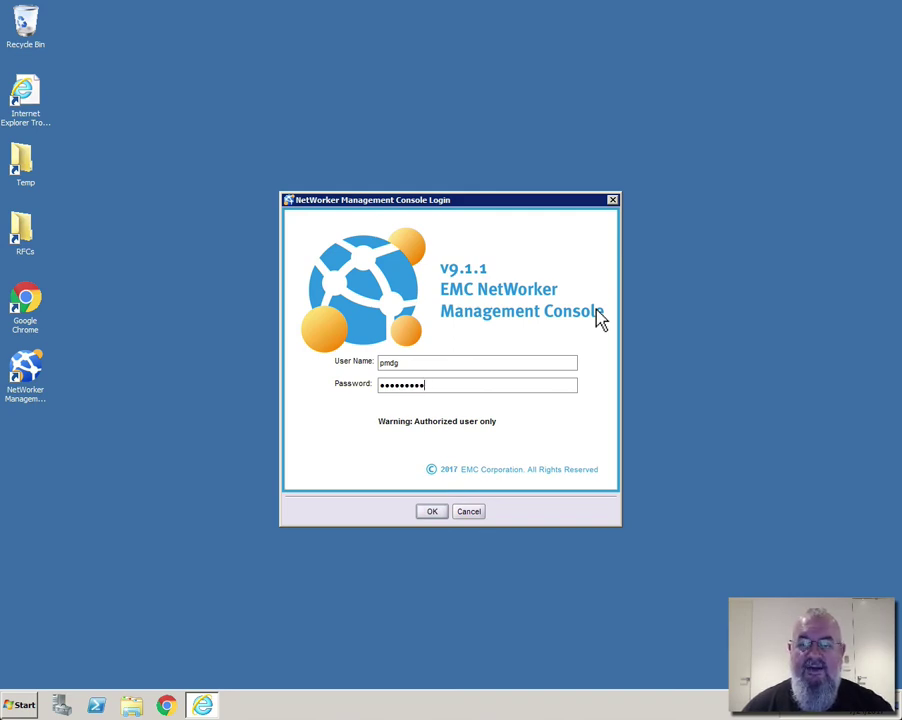
key(BackSpace)
key(BackSpace)
key(BackSpace)
key(BackSpace)
key(BackSpace)
key(BackSpace)
key(BackSpace)
key(BackSpace)
key(BackSpace)
key(BackSpace)
text(*********)
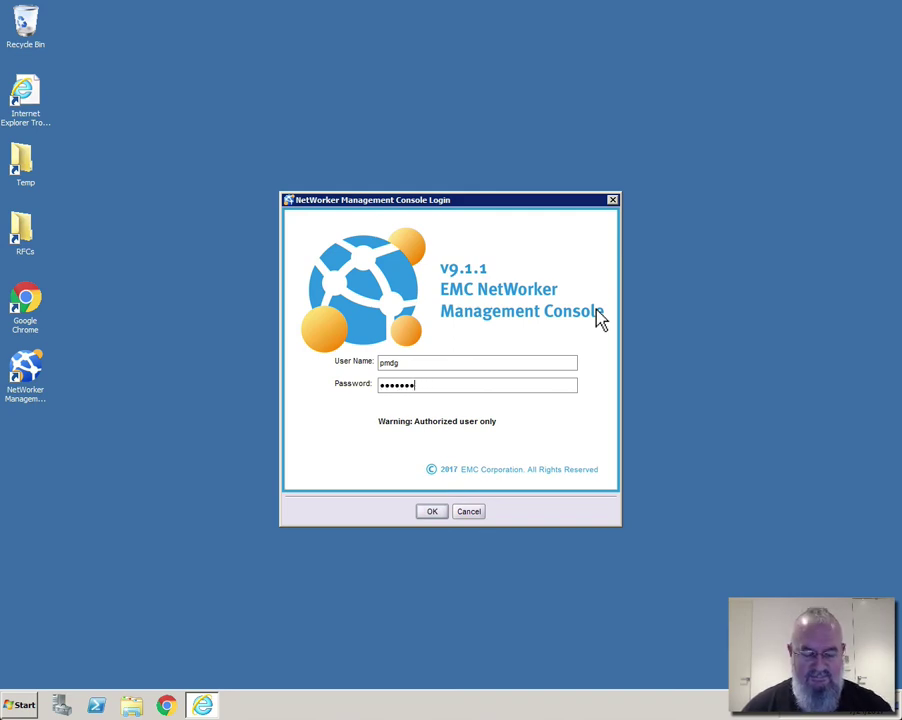
key(Return)
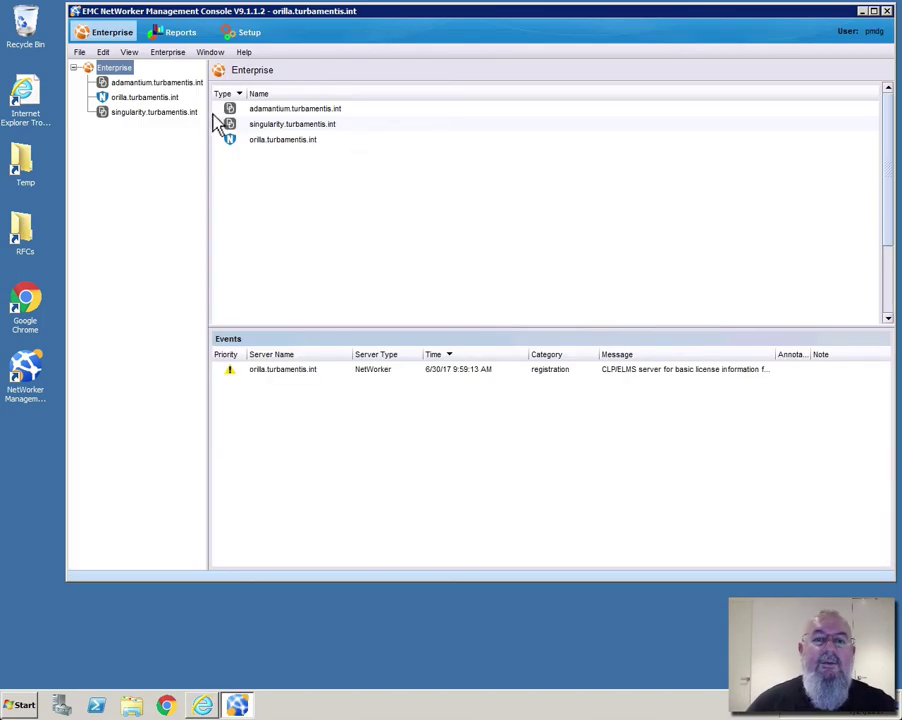
Step: Launch NetWorker Administration for the orilla.turbamentis.int server and close the enterprise console window behind it
click(150, 98)
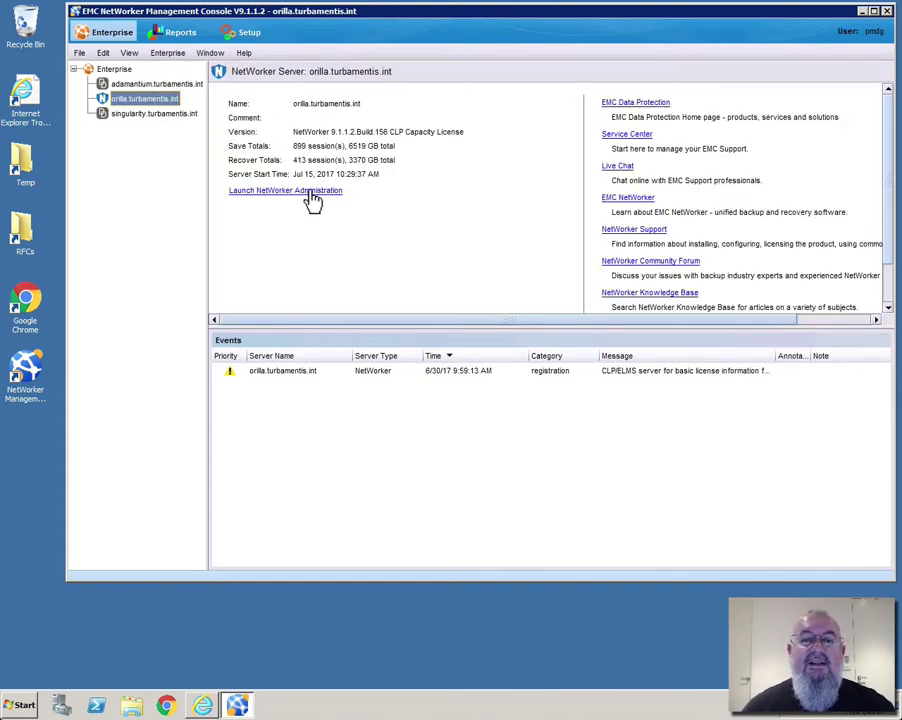
click(313, 192)
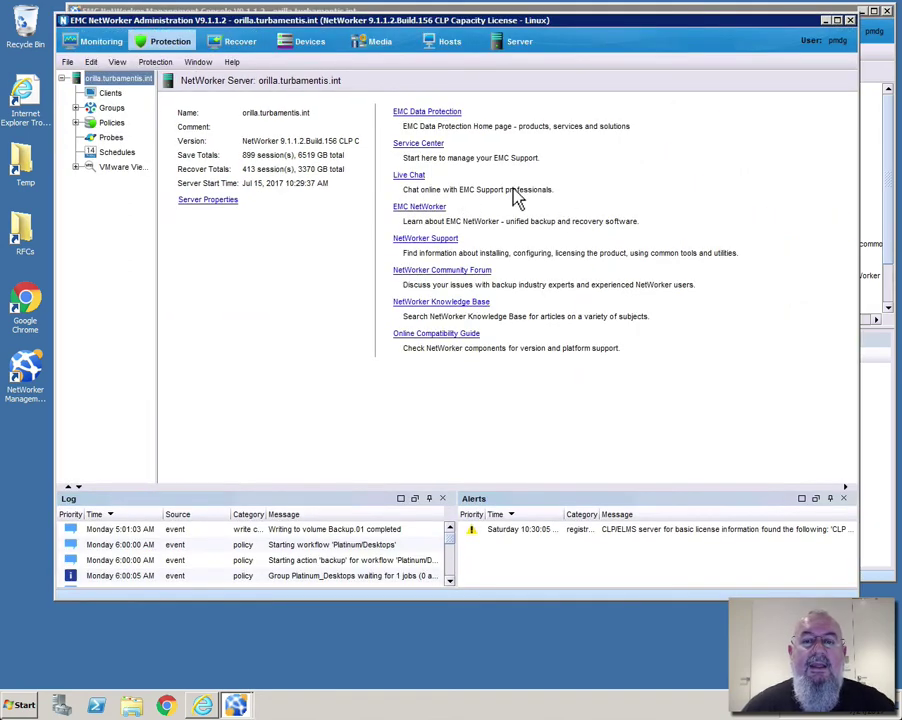
click(887, 11)
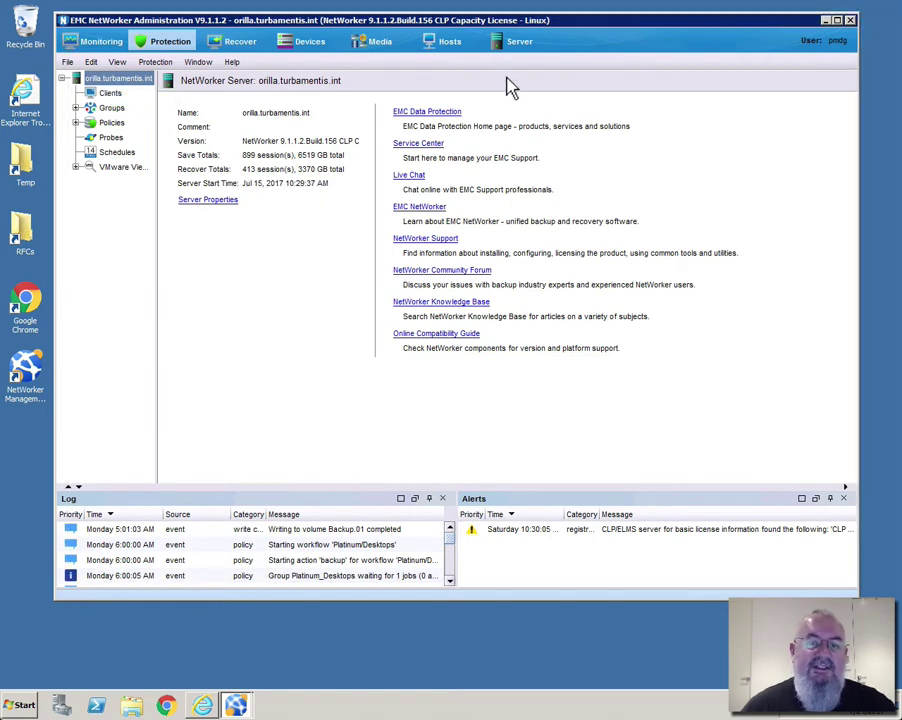
drag(508, 32, 537, 23)
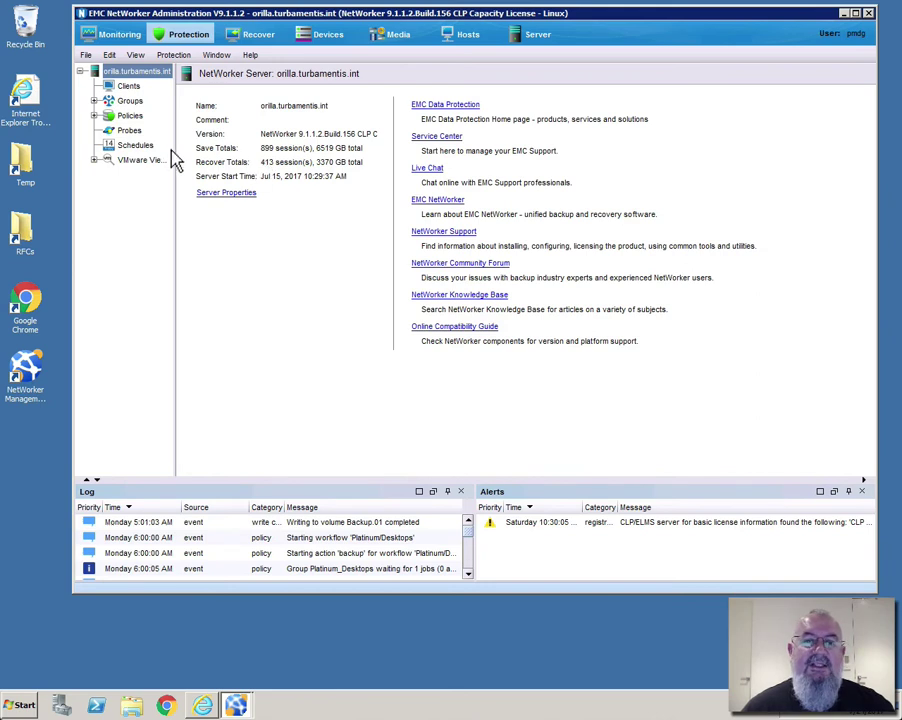
Step: Expand the server's policies to examine the workflows under the VMware and Silver policies
click(95, 116)
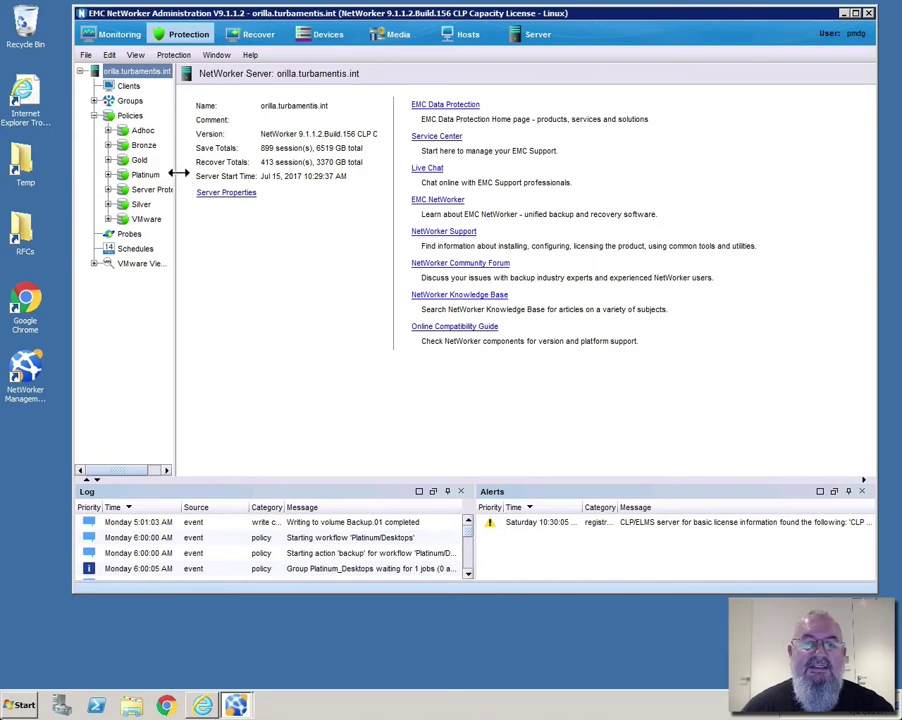
drag(178, 174, 212, 178)
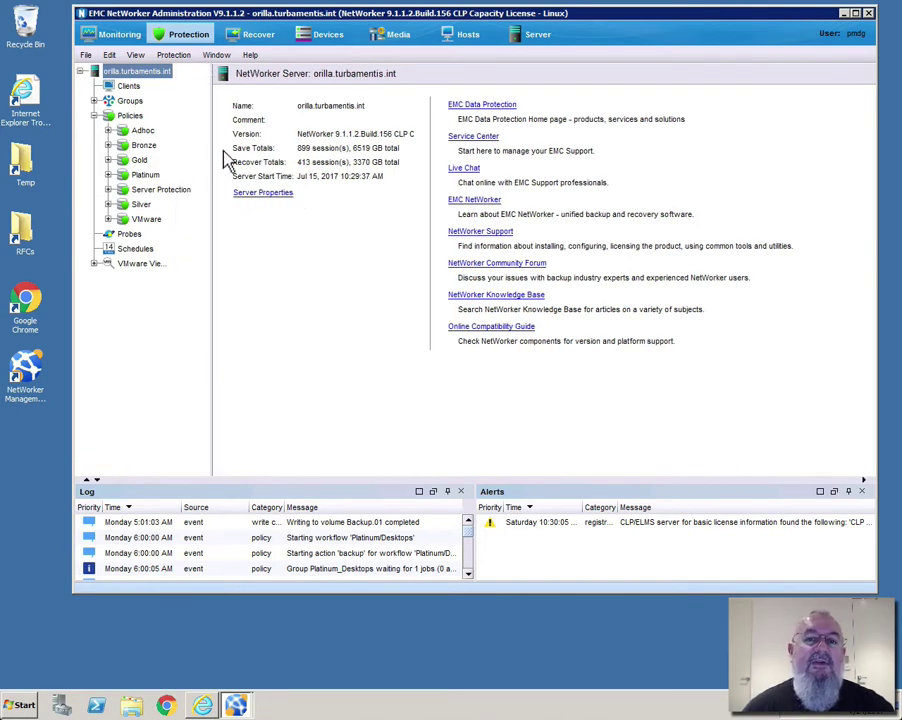
click(108, 219)
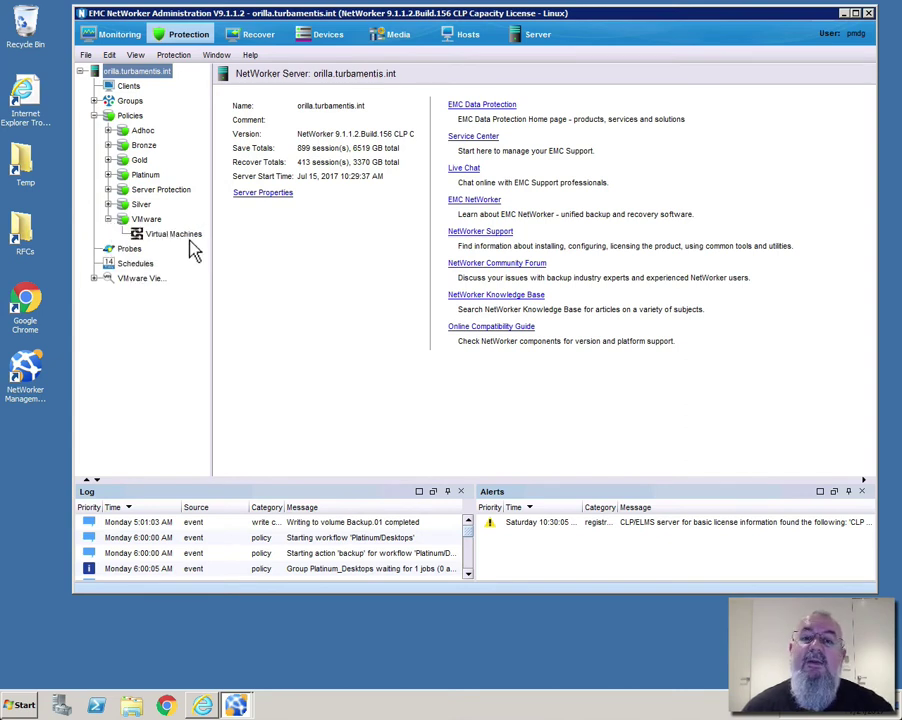
click(108, 204)
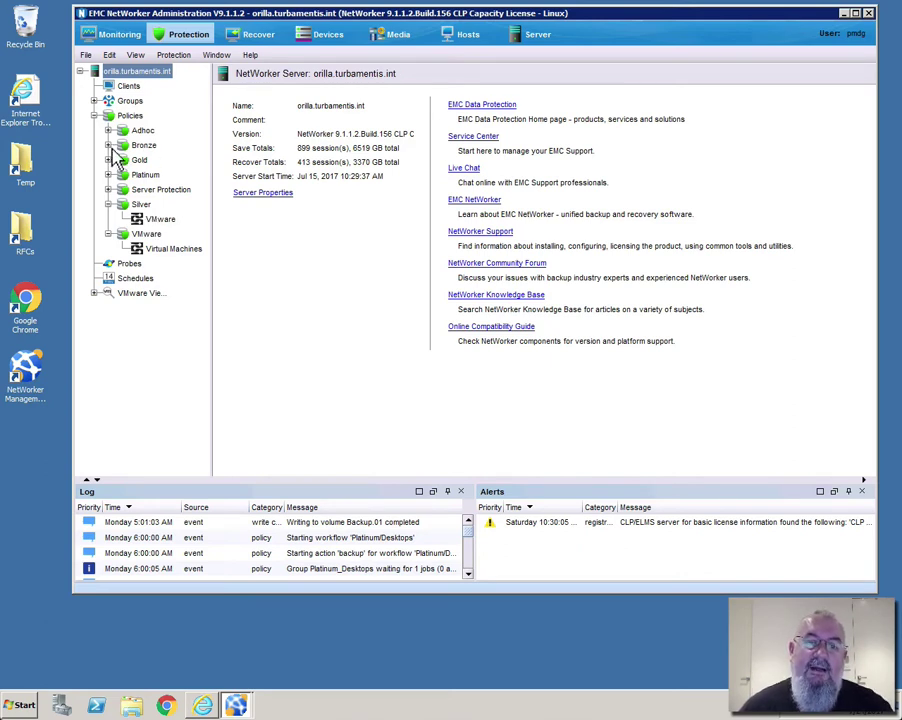
Step: Start a new workflow named Virtual Machines in the Bronze policy, with AutoStart disabled
click(143, 146)
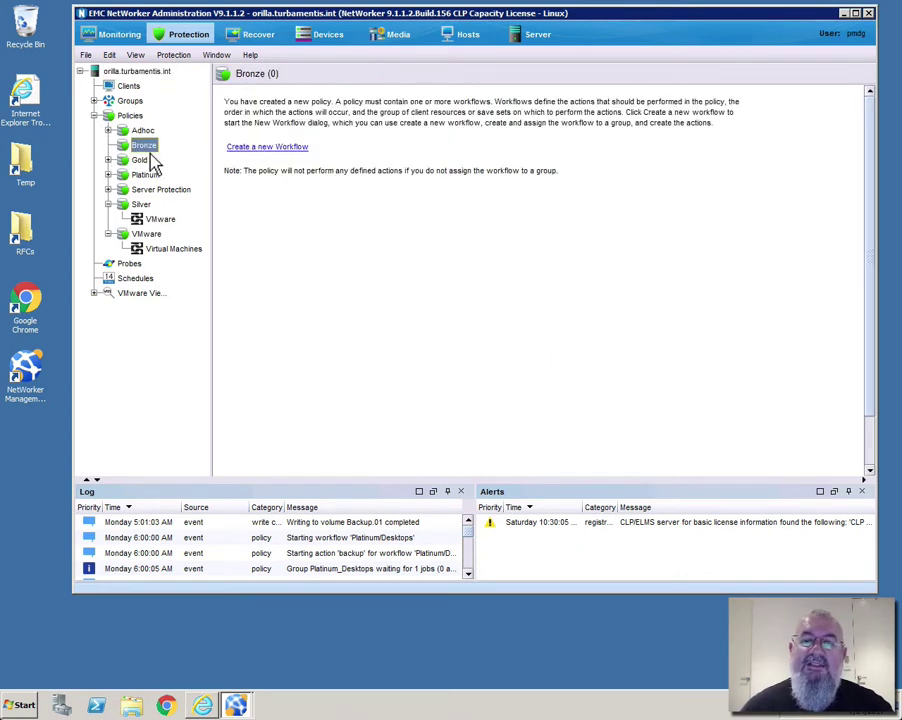
click(270, 148)
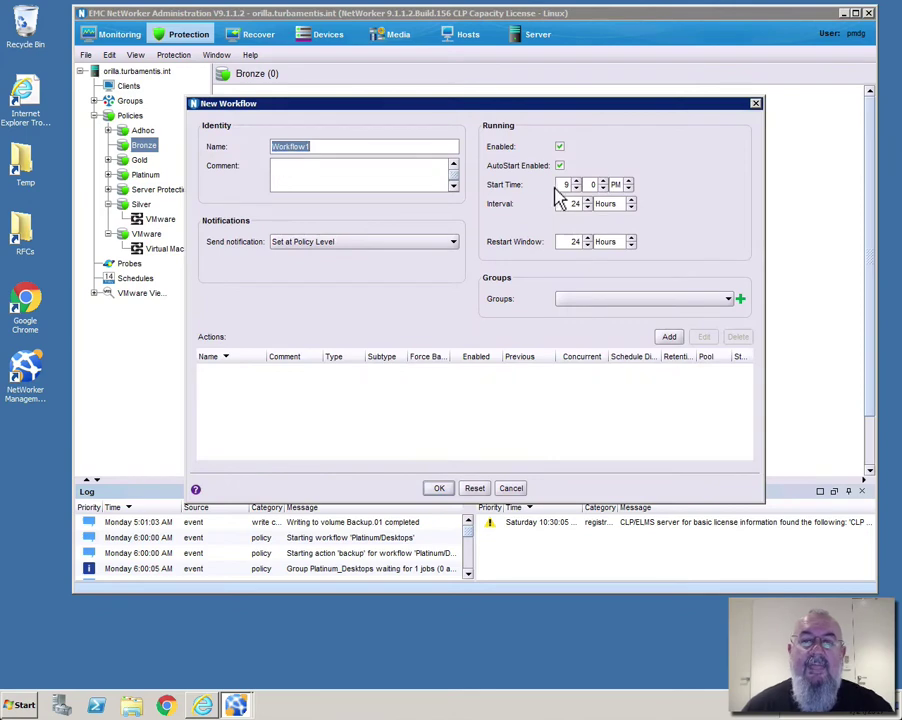
text(Virtual Machines)
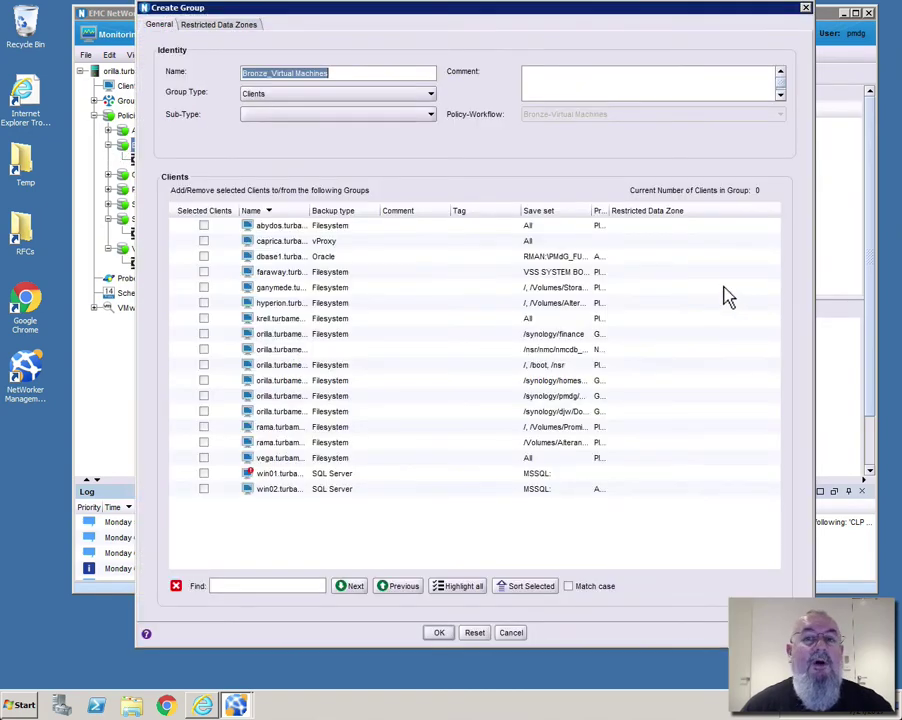
Step: Create the Bronze_Virtual Machines group for the workflow with group type VMware and vCenter caprica.turbamentis.int
click(396, 98)
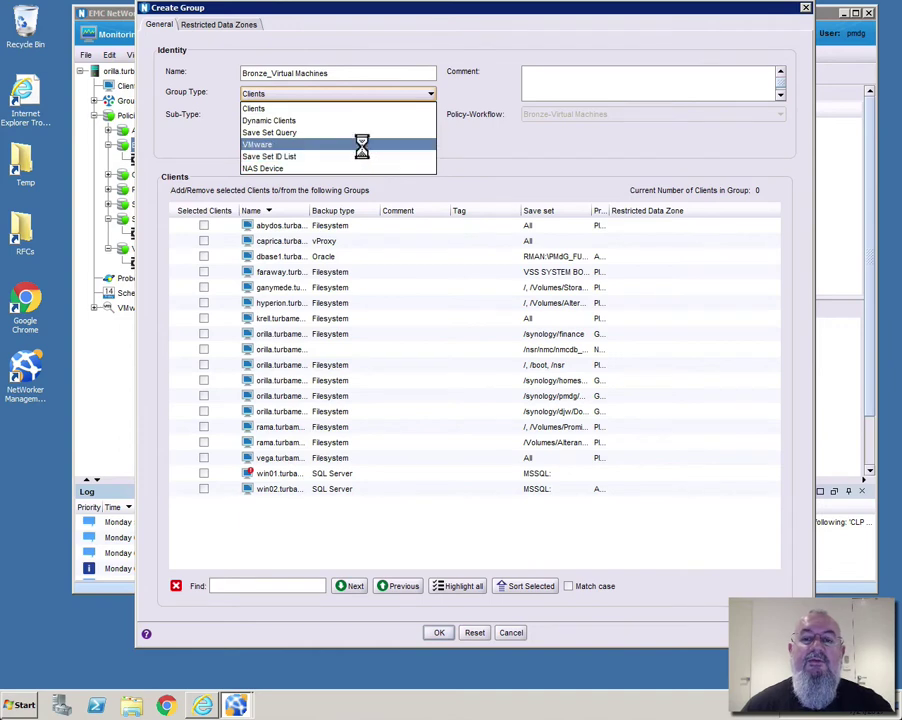
click(365, 146)
click(279, 193)
click(284, 216)
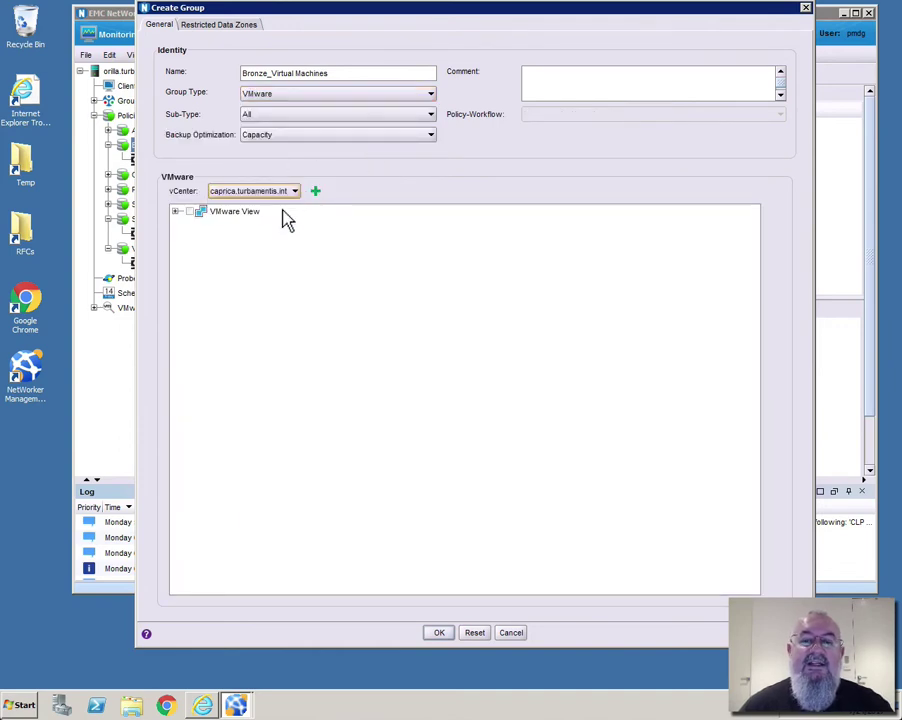
click(439, 632)
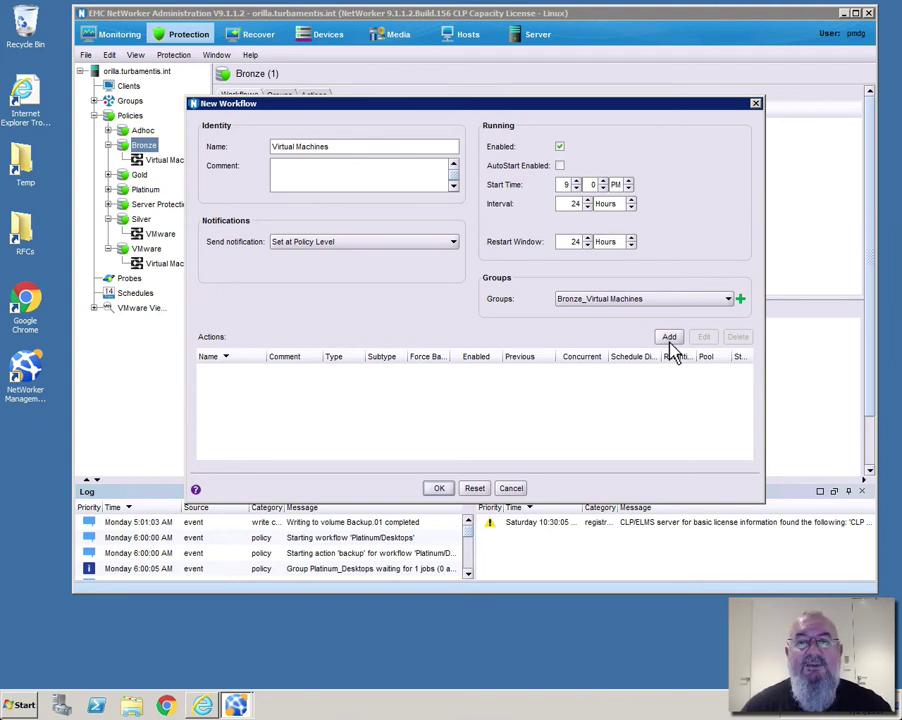
Step: Add a backup action to the workflow, accepting the VMware (vProxy) subtype and the weekly-by-day schedule
click(669, 340)
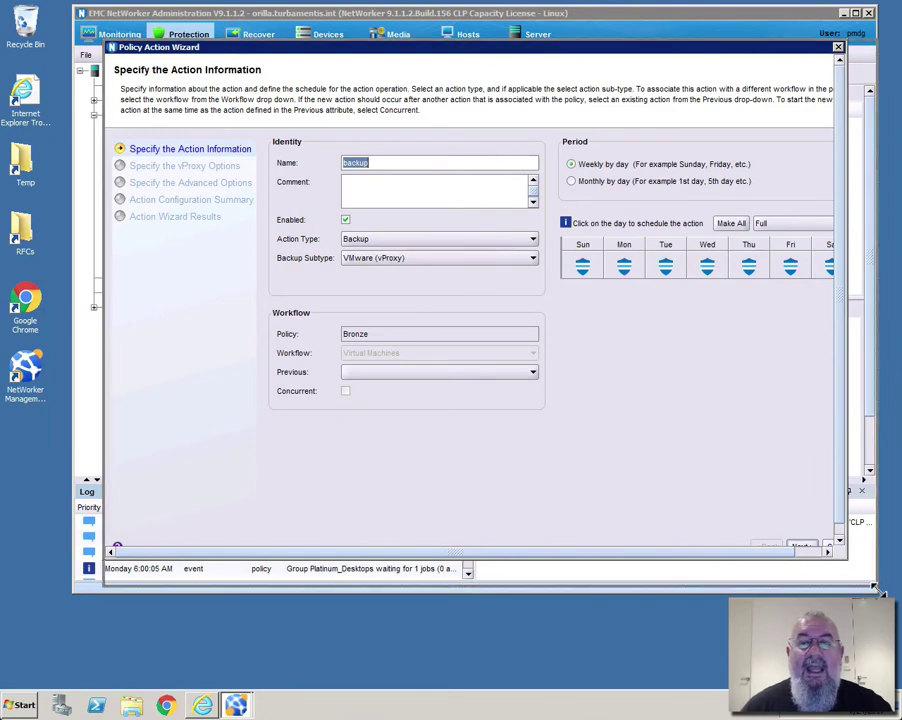
drag(848, 565, 885, 607)
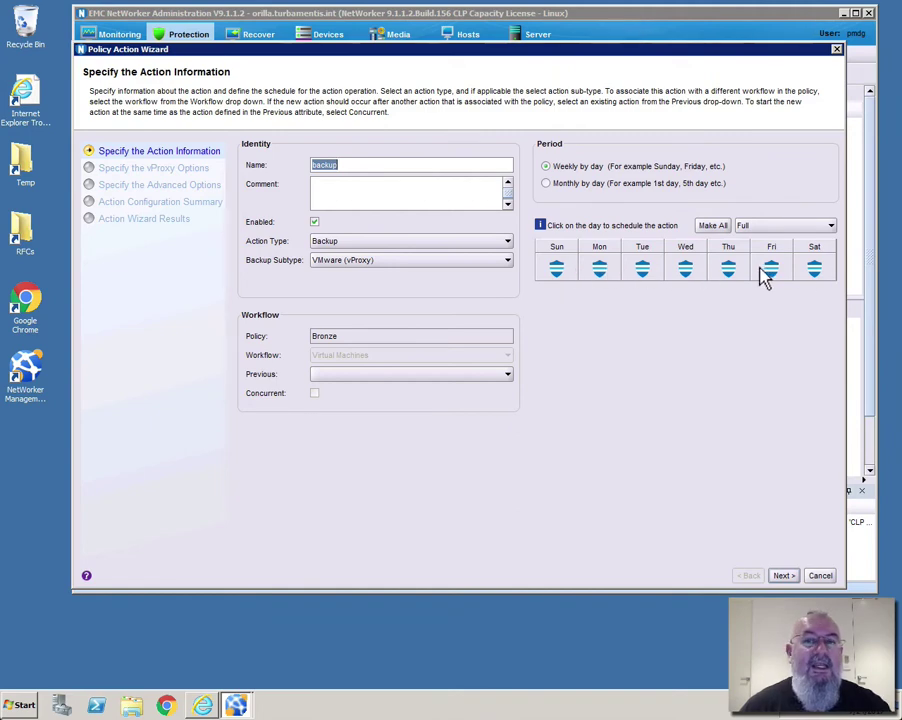
click(783, 576)
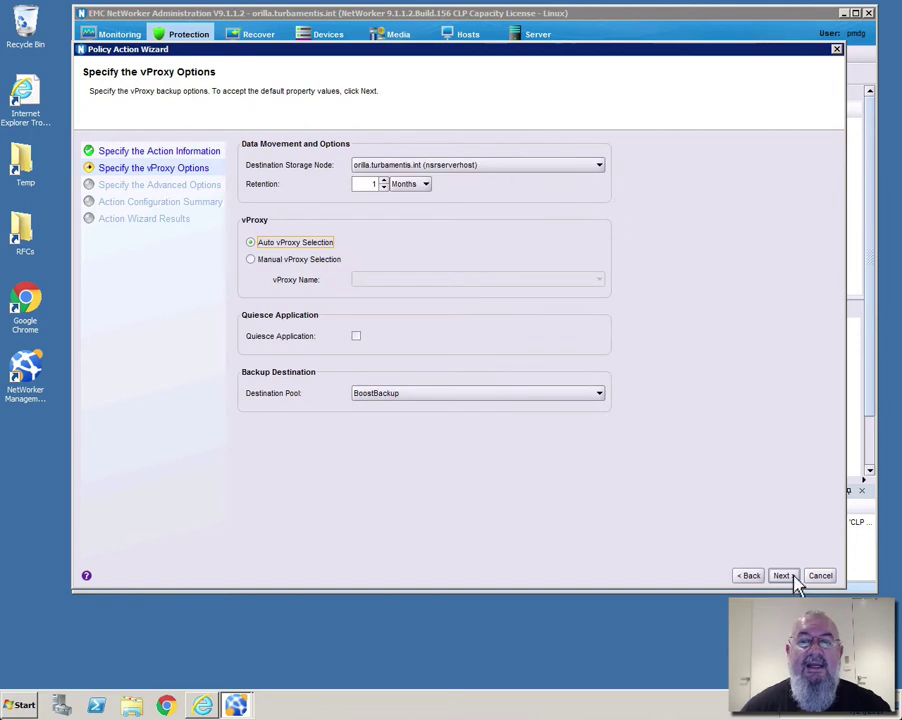
Step: Set the backup action's retention to 1 week and accept the remaining vProxy options
click(426, 184)
click(421, 236)
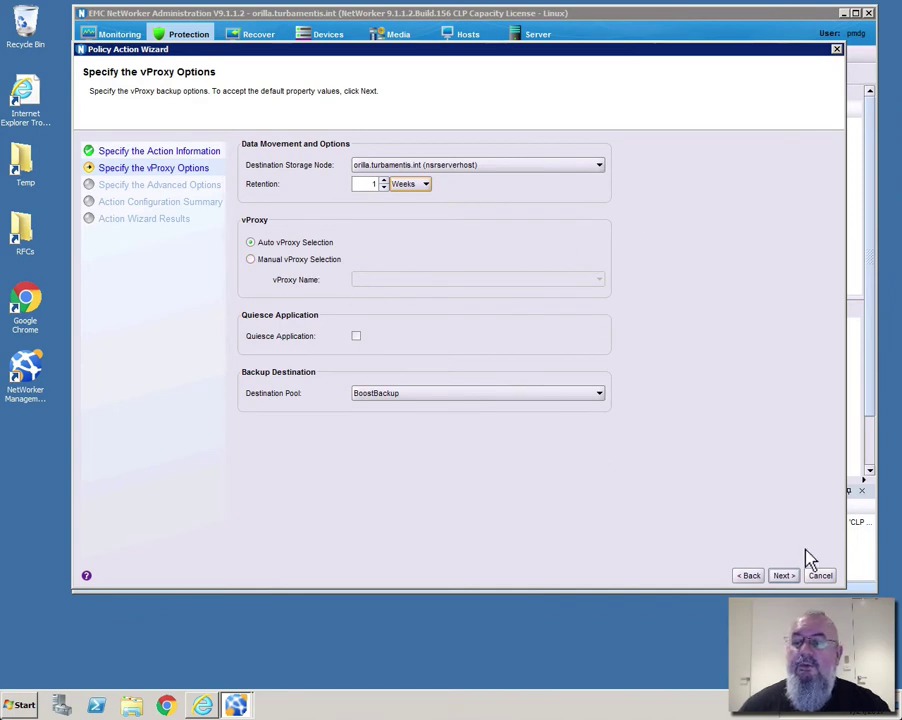
click(792, 578)
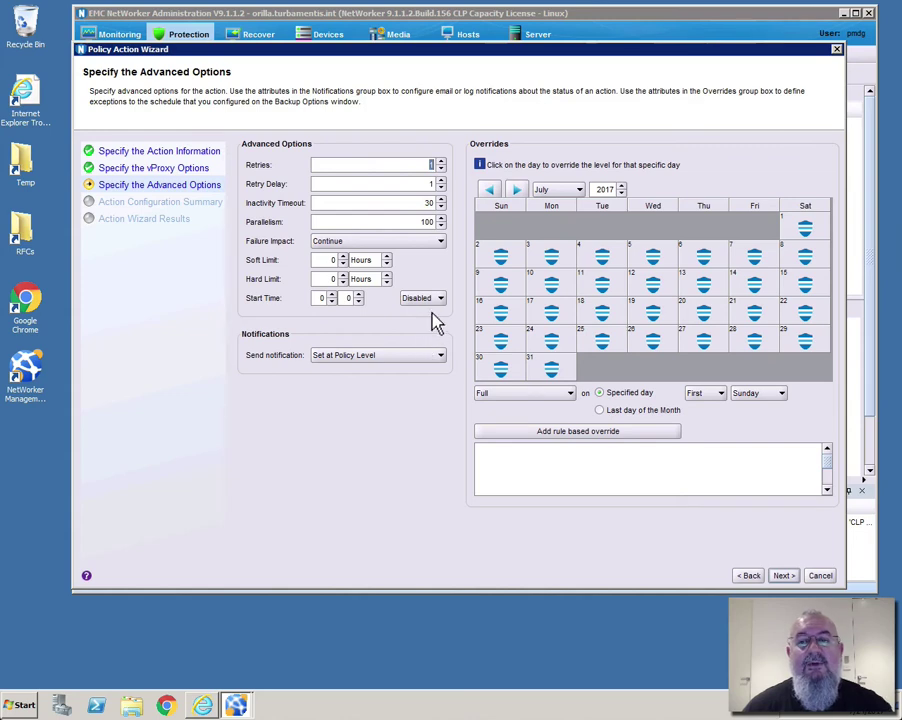
Step: Set the backup action's parallelism to 15 and its retries to 0
double_click(420, 224)
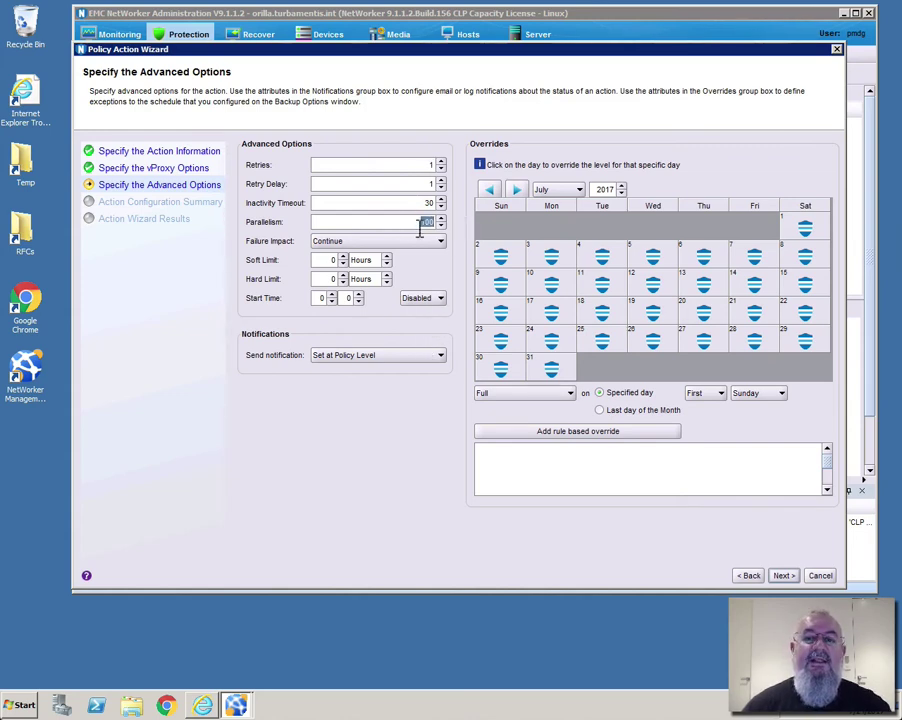
text(15)
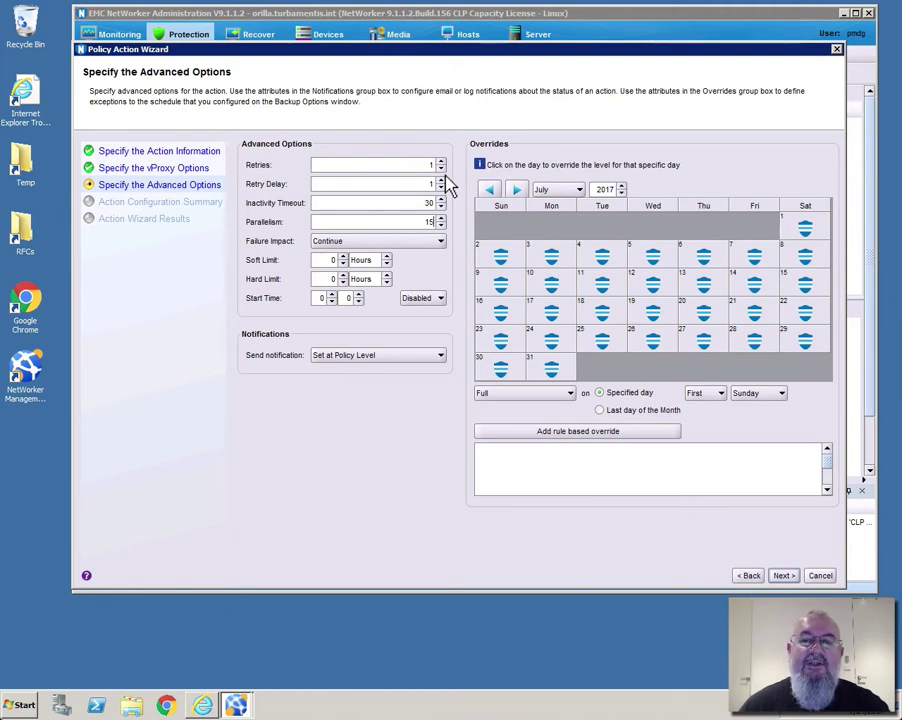
click(440, 168)
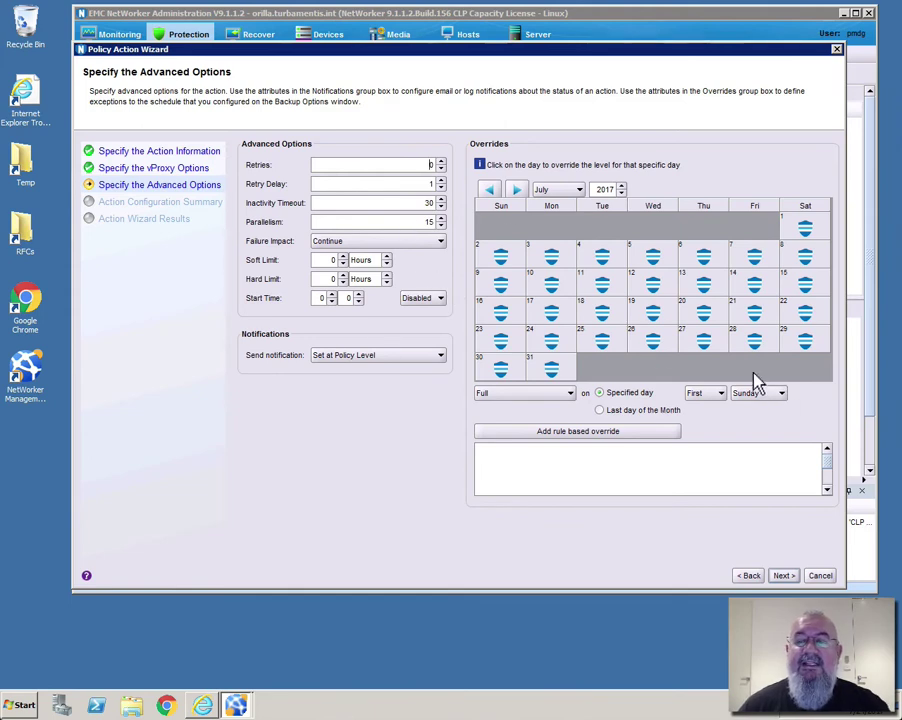
Step: Create the configured backup action and save the Virtual Machines workflow
click(786, 578)
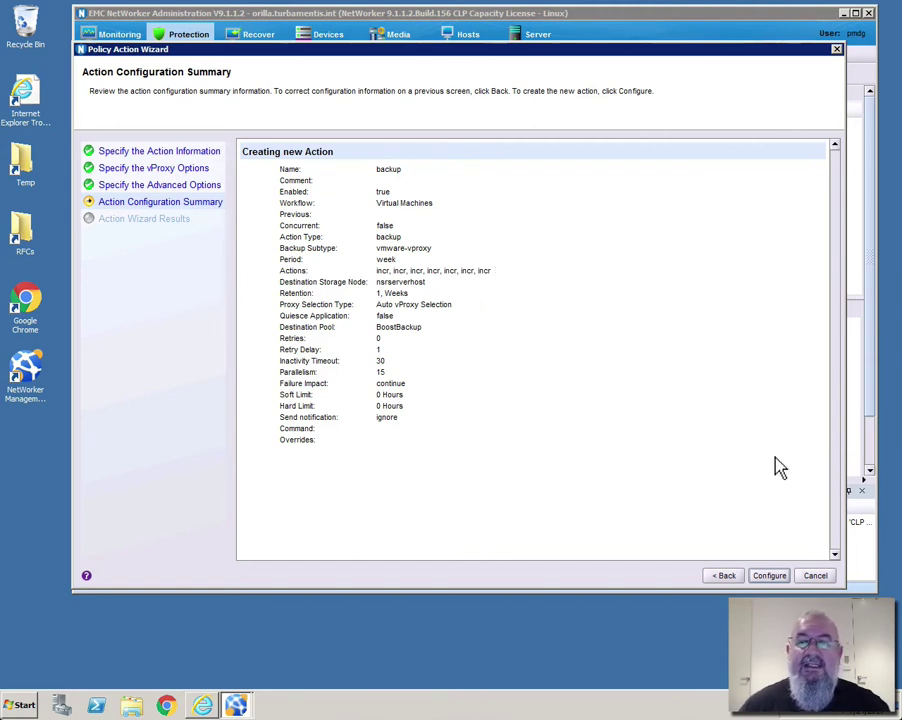
click(775, 580)
click(438, 488)
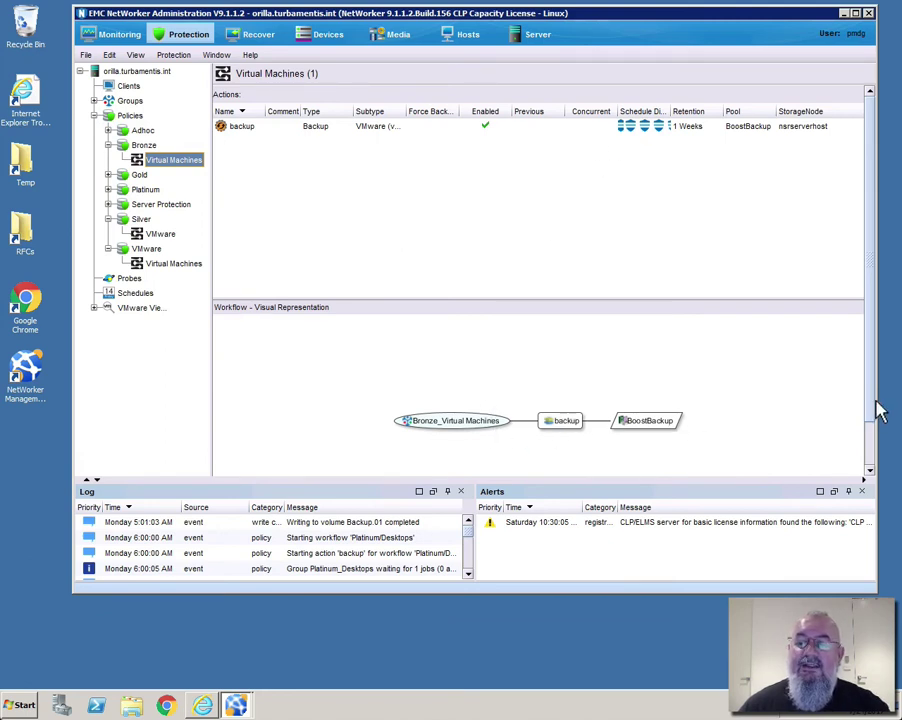
Step: Inspect the destination pool setting of the BoostBackup node in the workflow's visual representation
drag(872, 404, 875, 439)
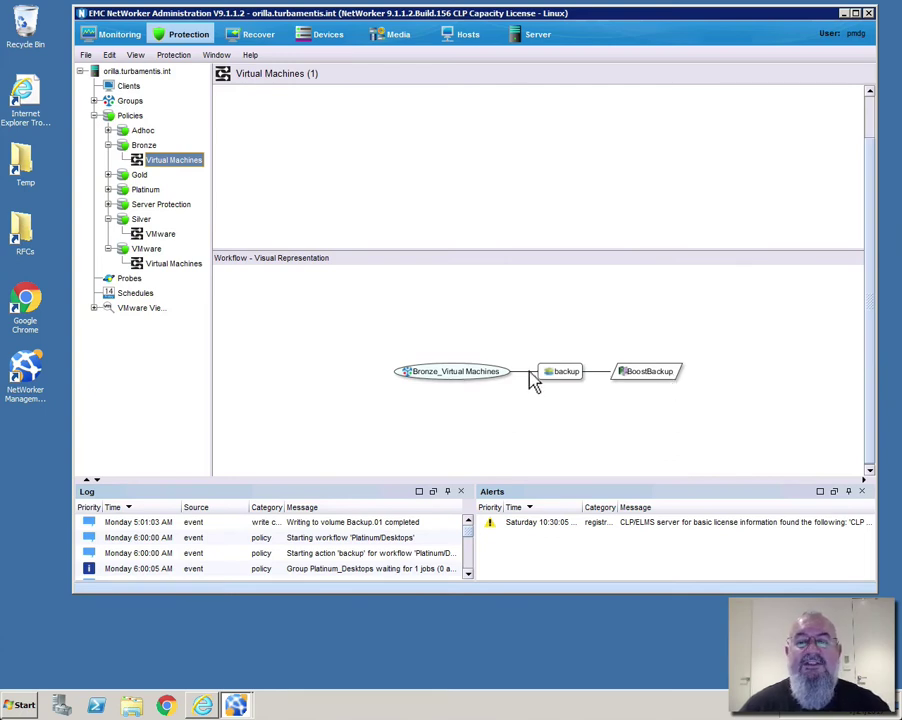
right_click(670, 376)
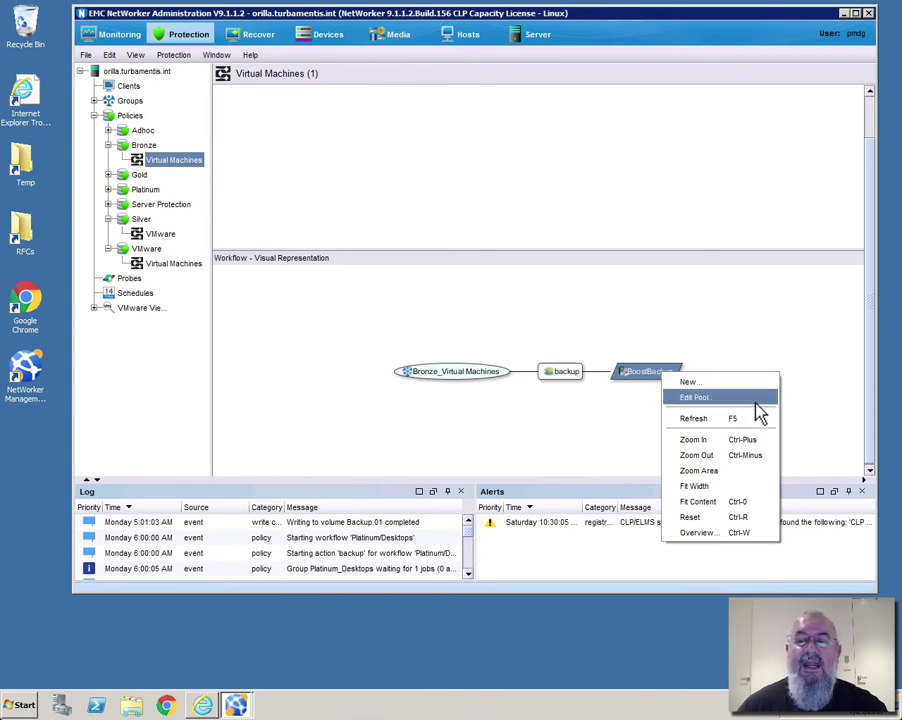
click(756, 402)
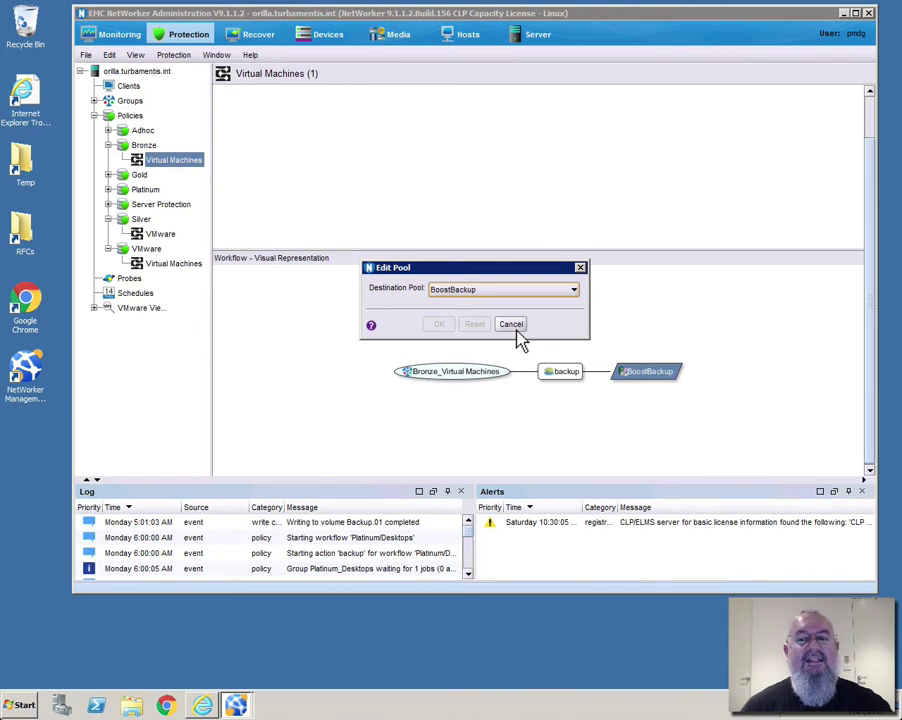
click(514, 328)
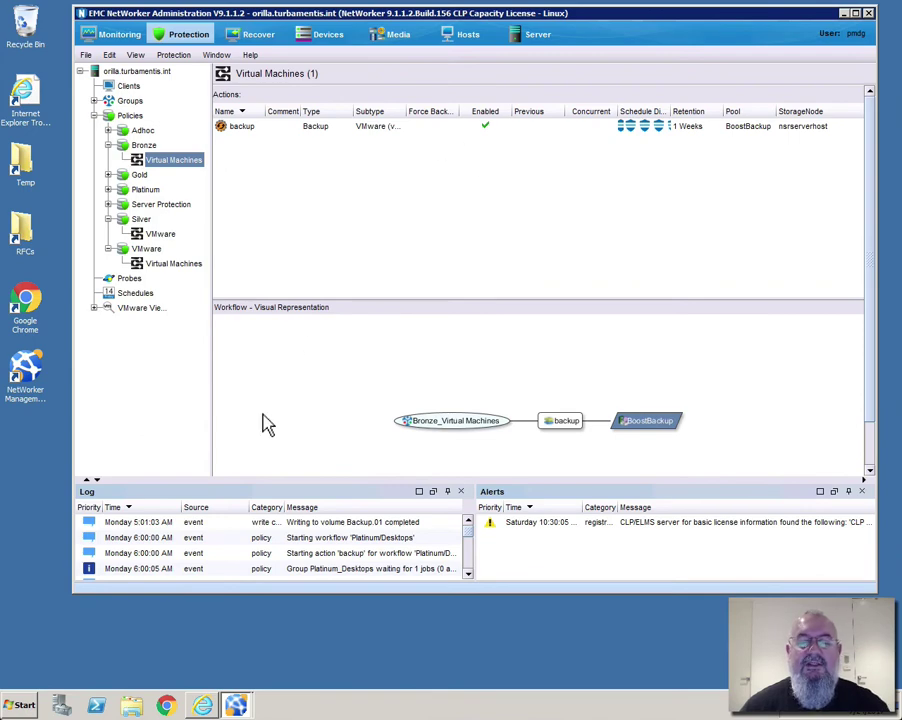
Step: Switch to the vSphere Web Client in Internet Explorer and open VM Backup and Recovery
click(202, 705)
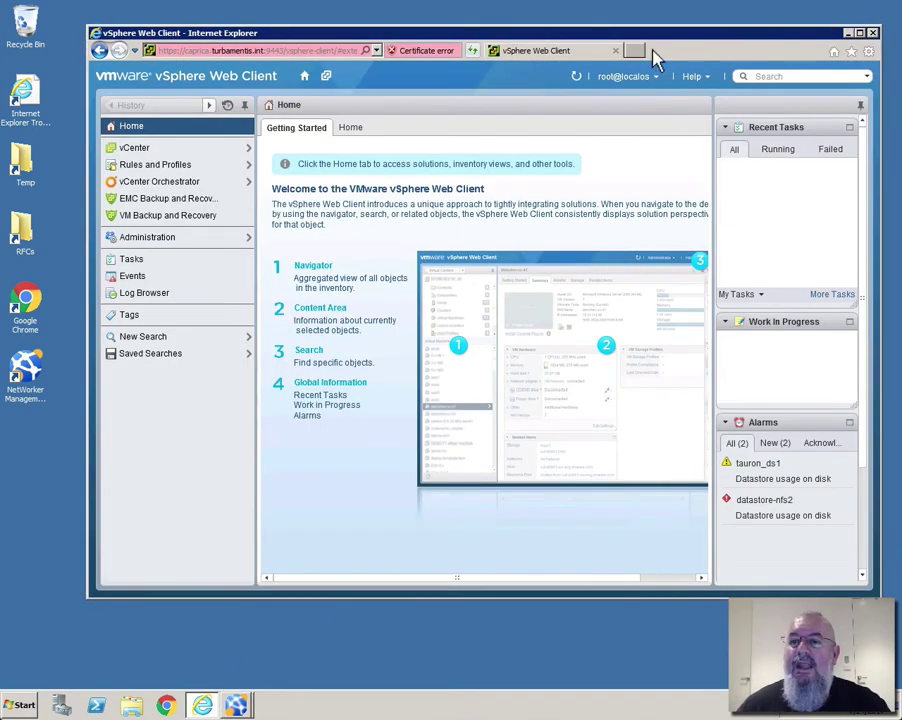
drag(656, 40, 656, 27)
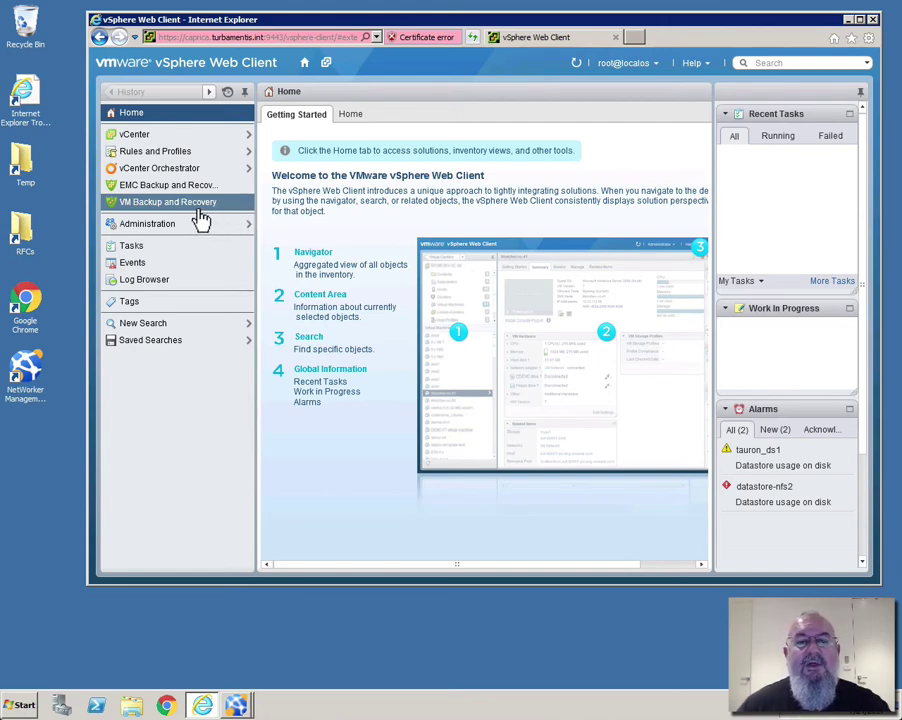
click(199, 208)
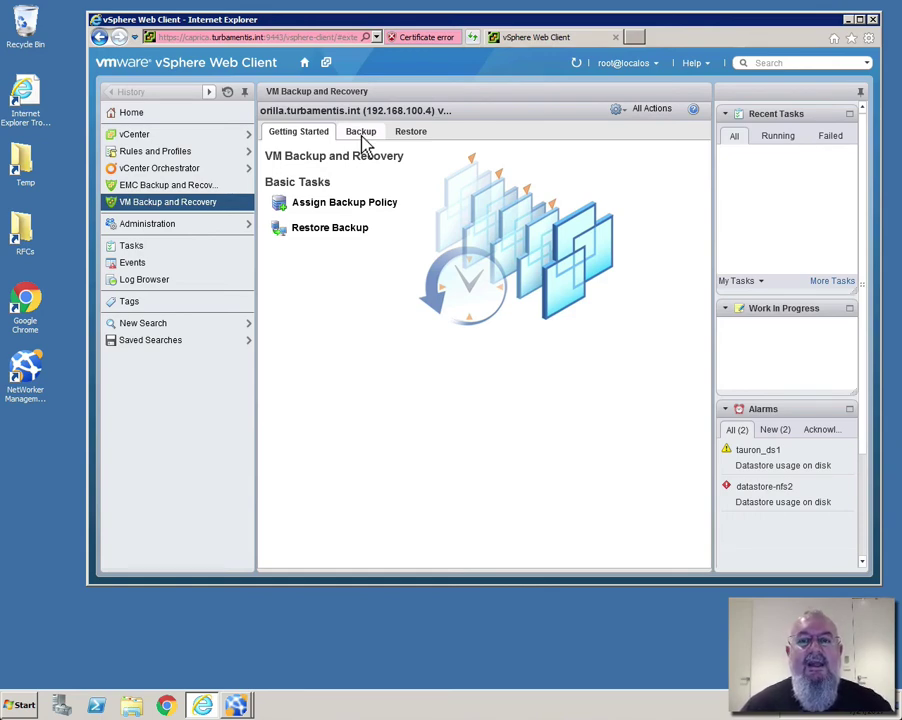
Step: Open the backup sources of the Bronze policy's Virtual Machines workflow for editing
click(362, 138)
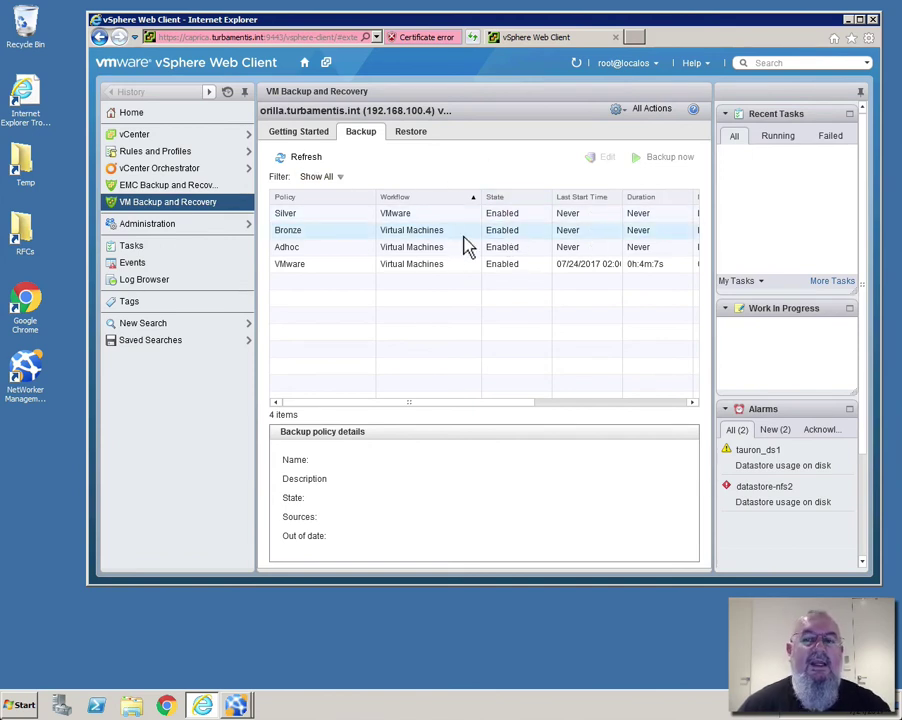
click(350, 236)
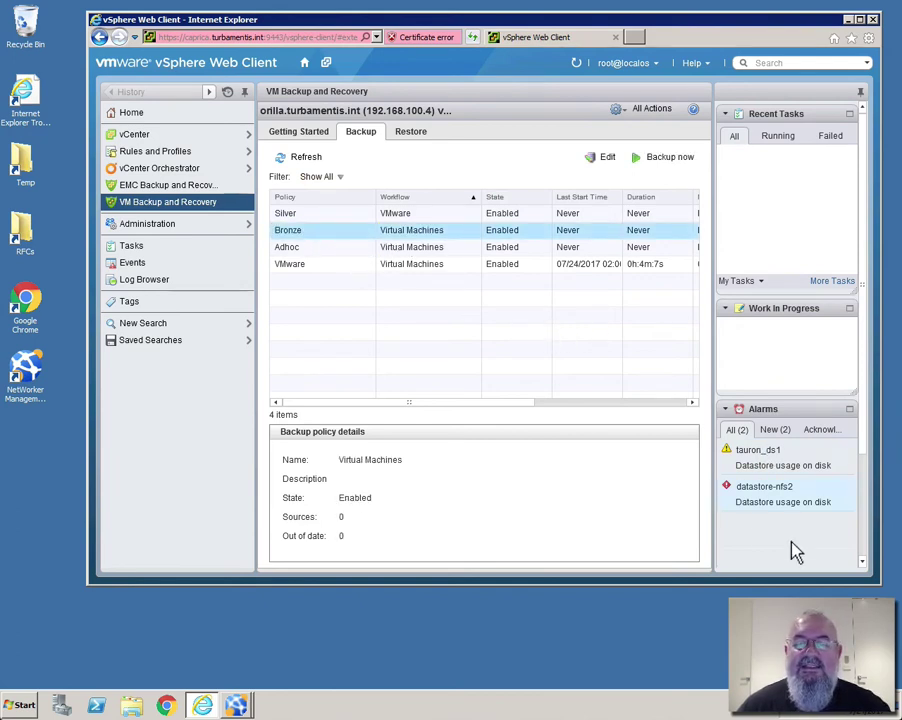
click(604, 162)
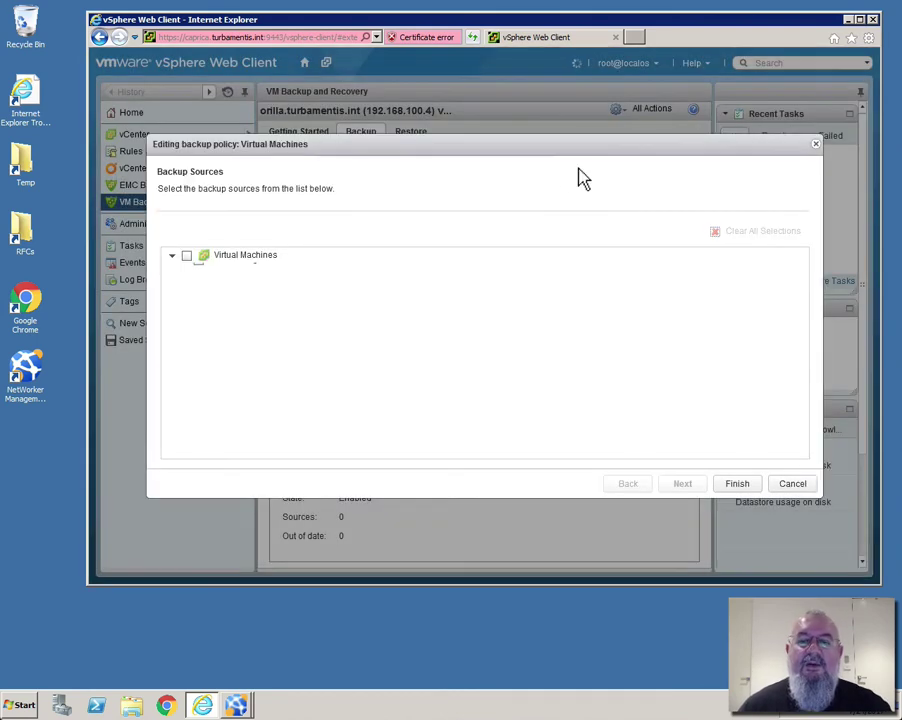
Step: Add the test06 virtual machine from TestDev on kobol.turbamentis.int as a backup source and save the policy
click(173, 255)
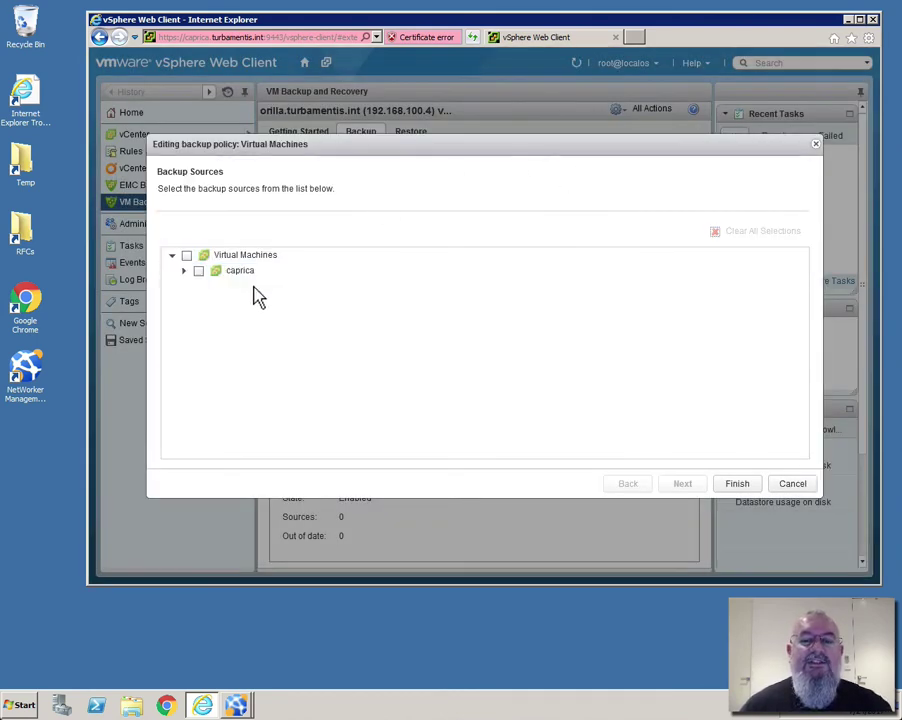
click(184, 271)
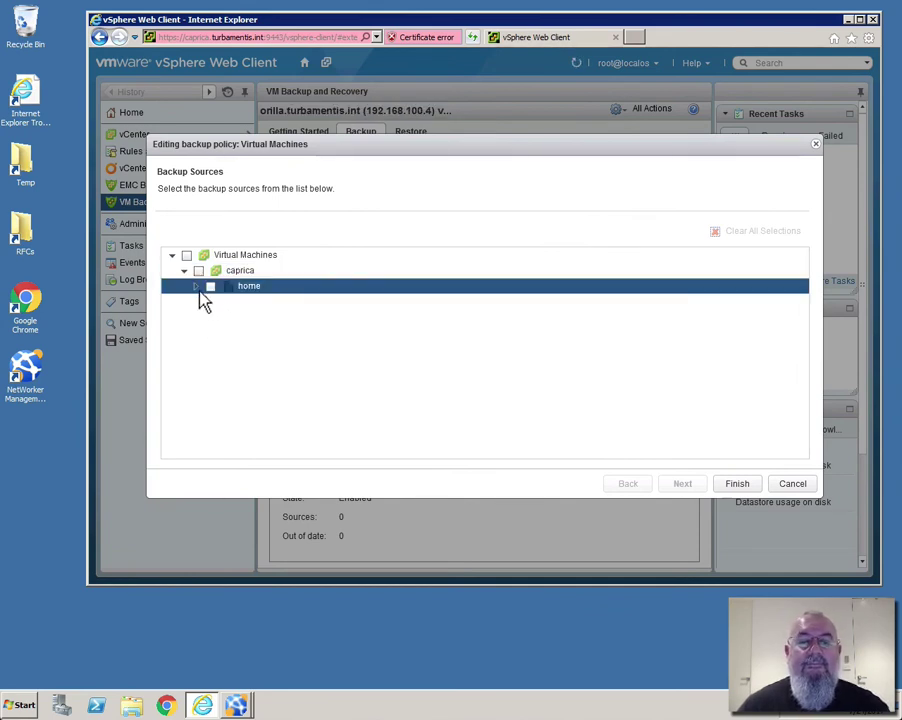
click(197, 287)
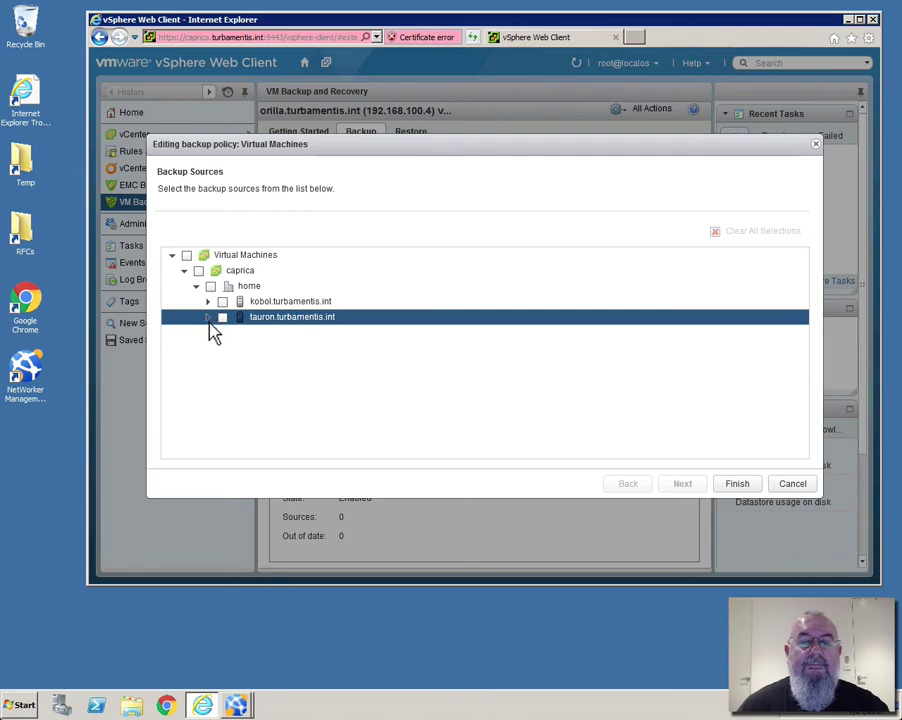
click(207, 301)
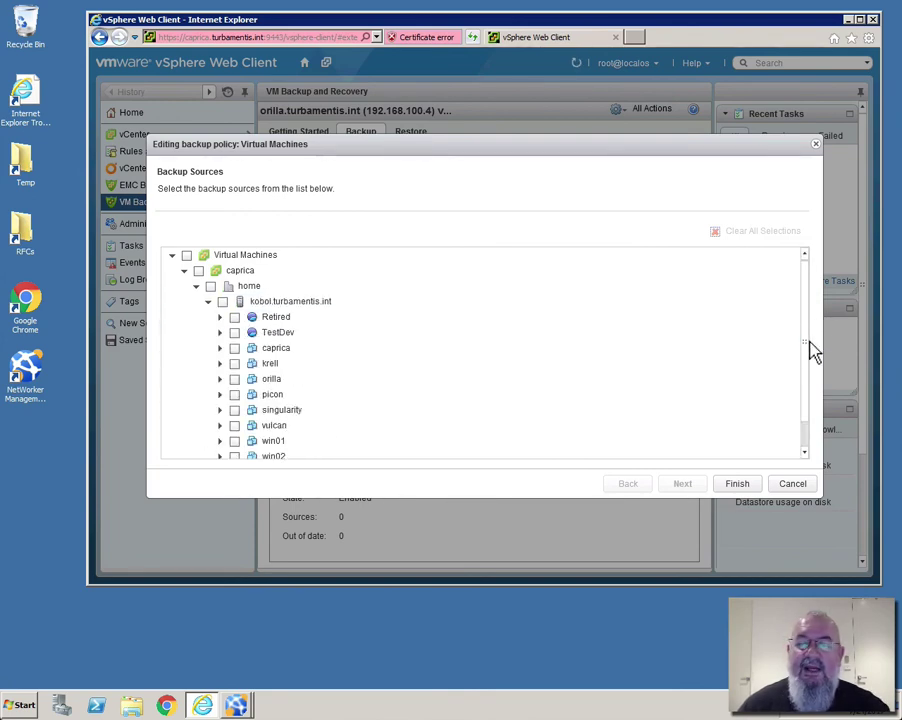
scroll(771, 368, down, 1)
click(300, 302)
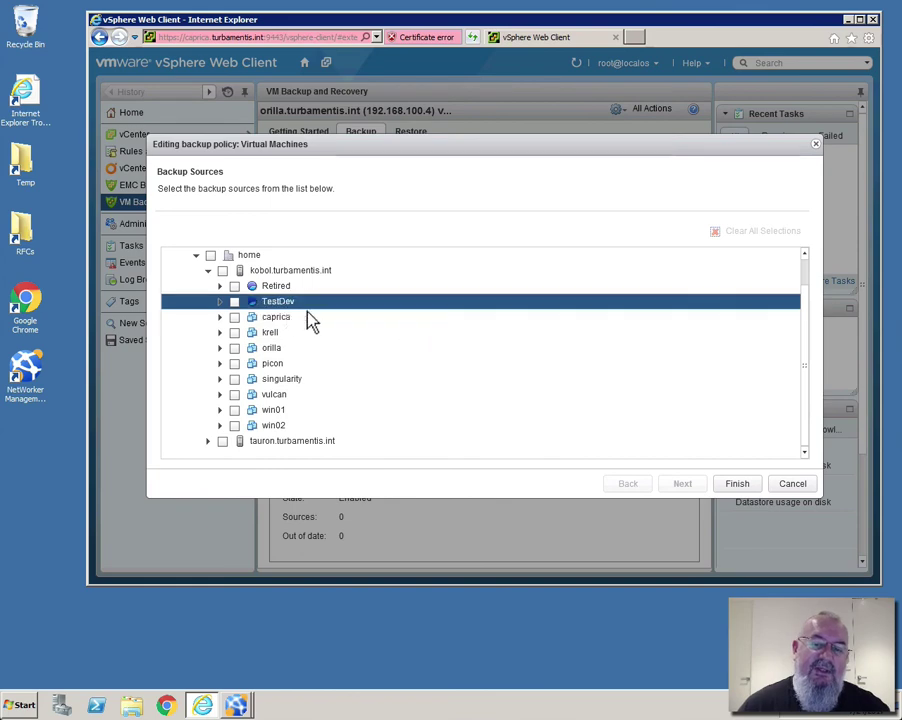
click(220, 301)
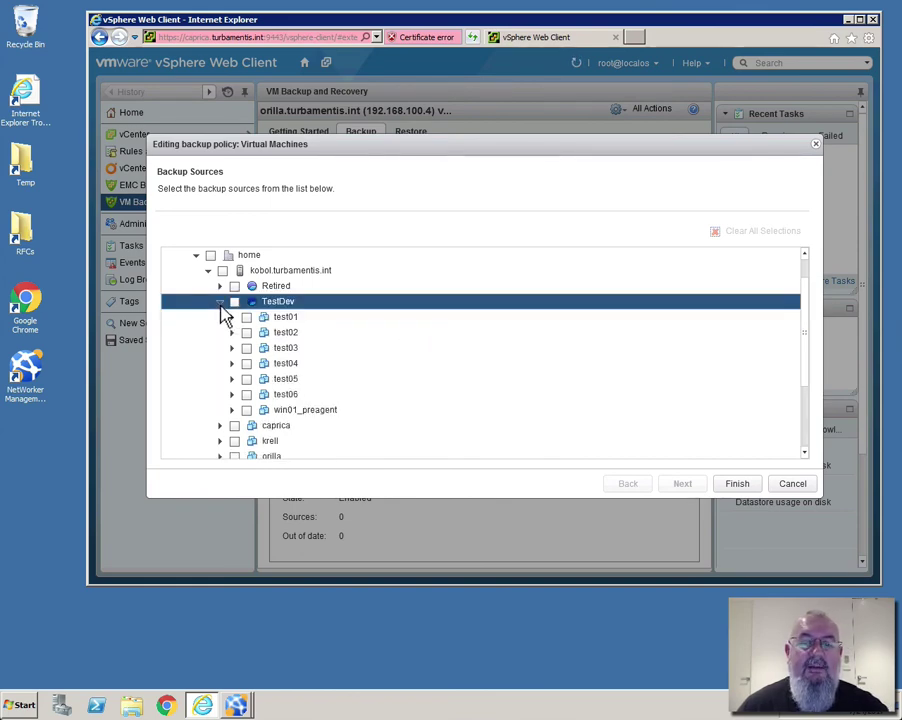
click(247, 395)
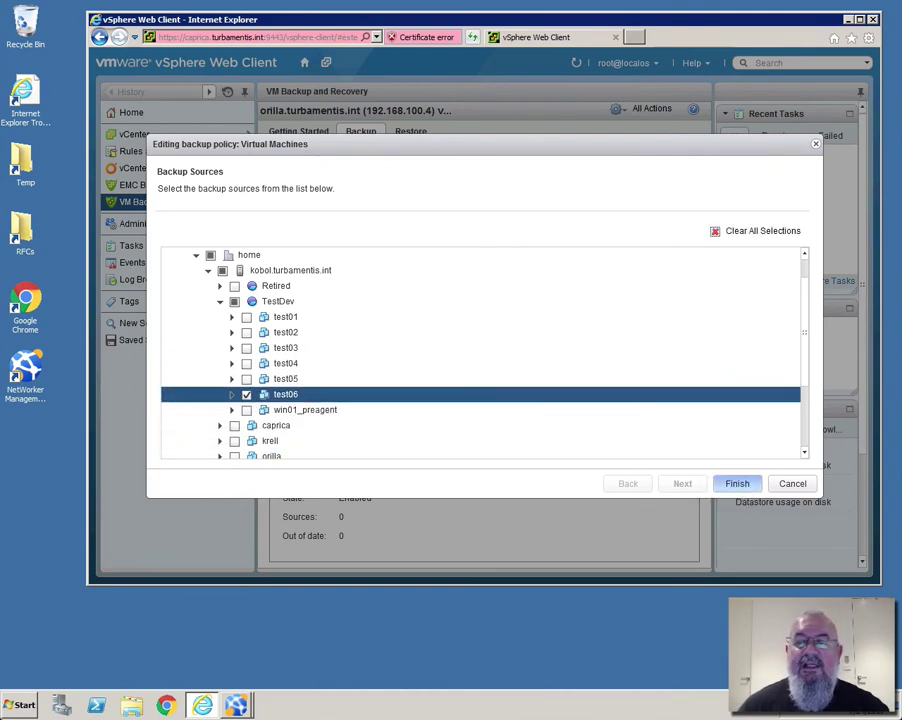
click(737, 483)
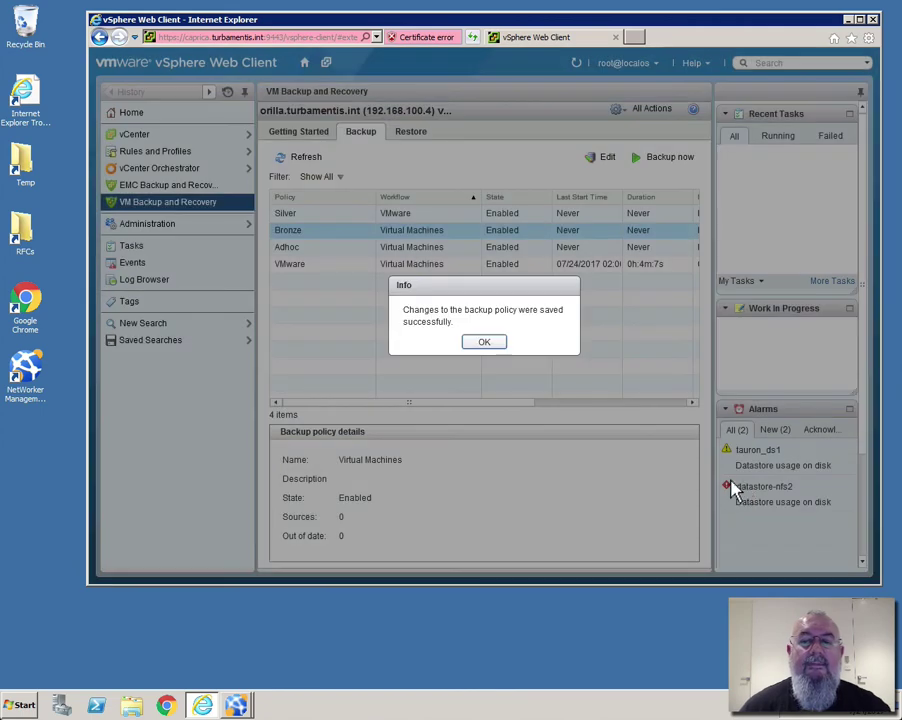
click(484, 342)
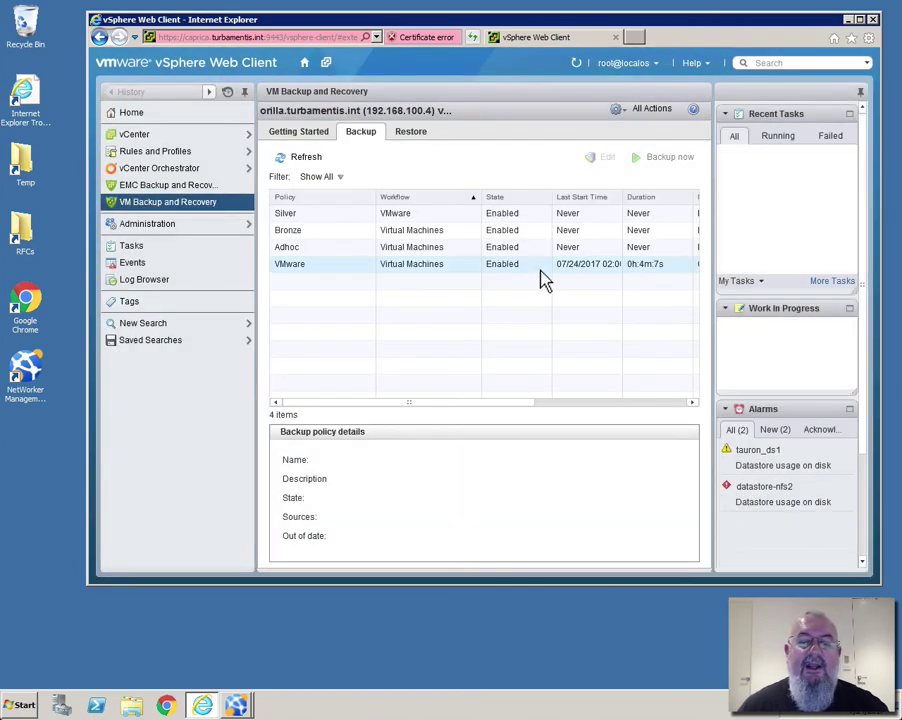
Step: Start an immediate backup of all sources in the Bronze Virtual Machines policy
click(428, 236)
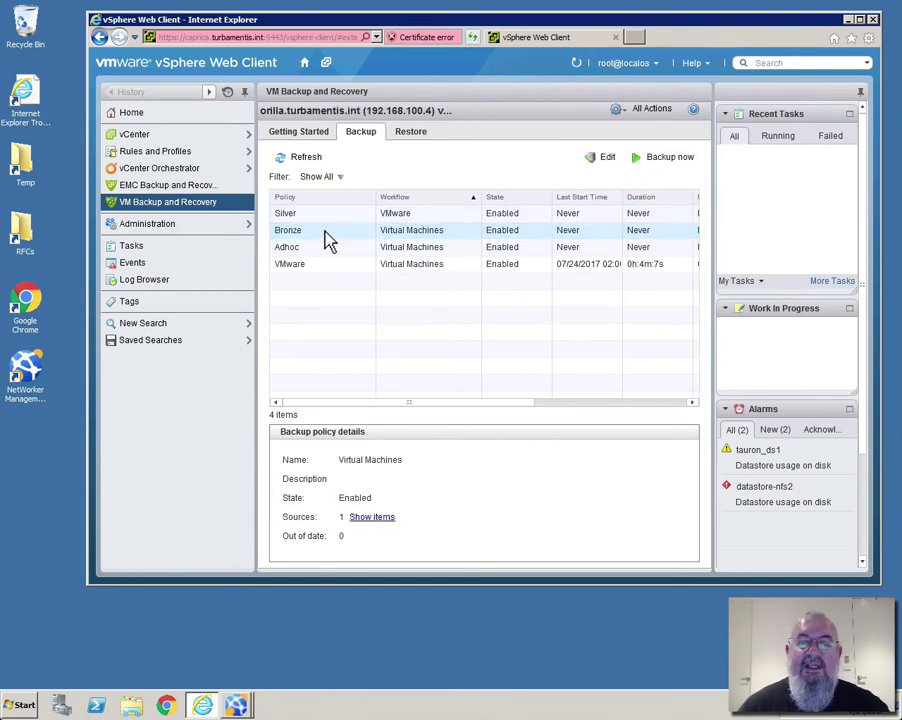
click(681, 168)
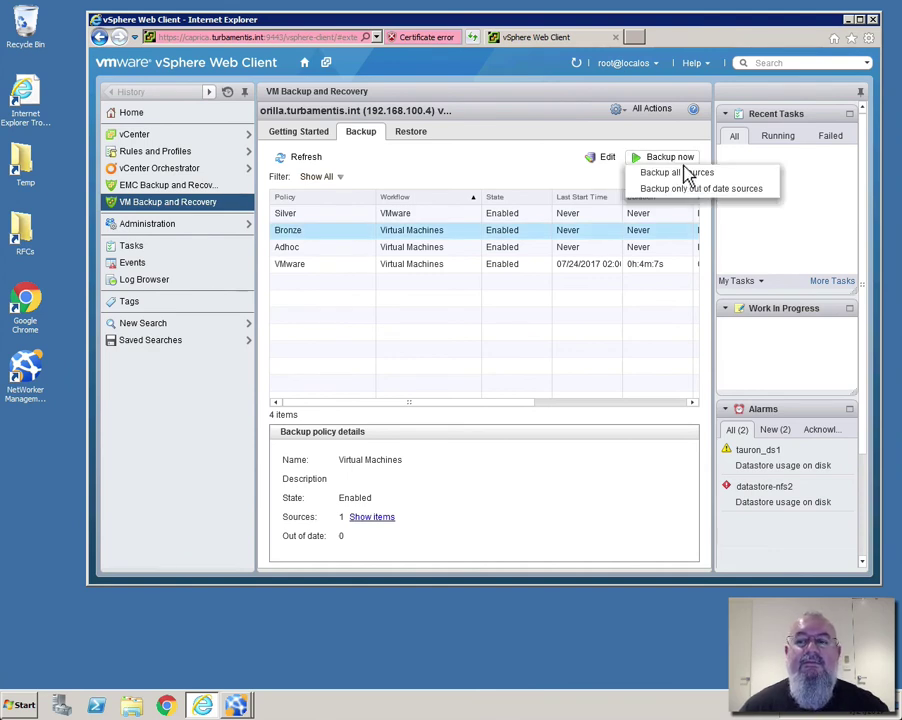
click(760, 177)
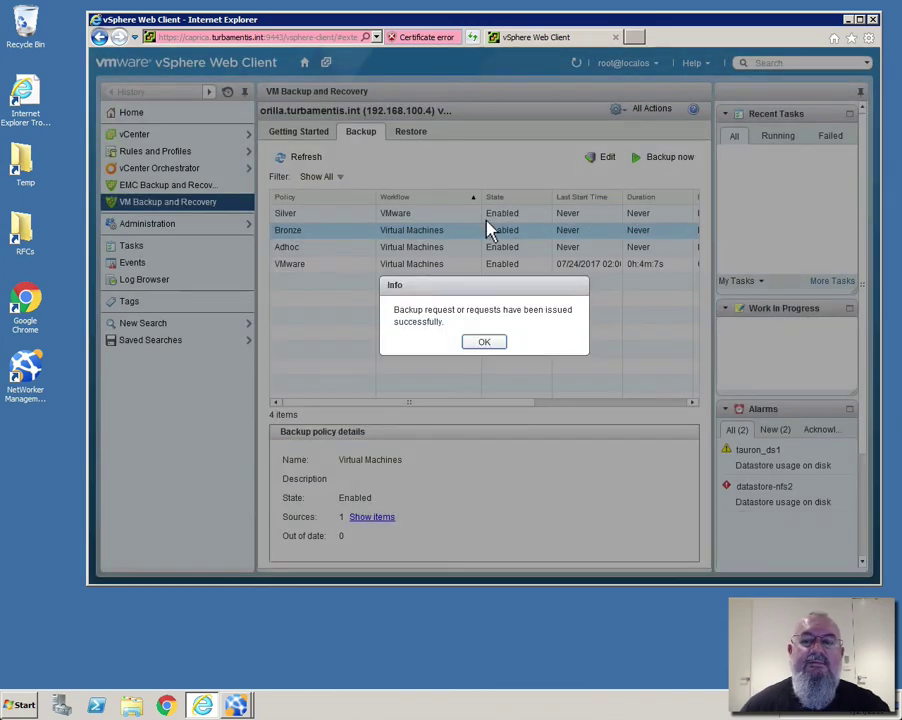
click(486, 343)
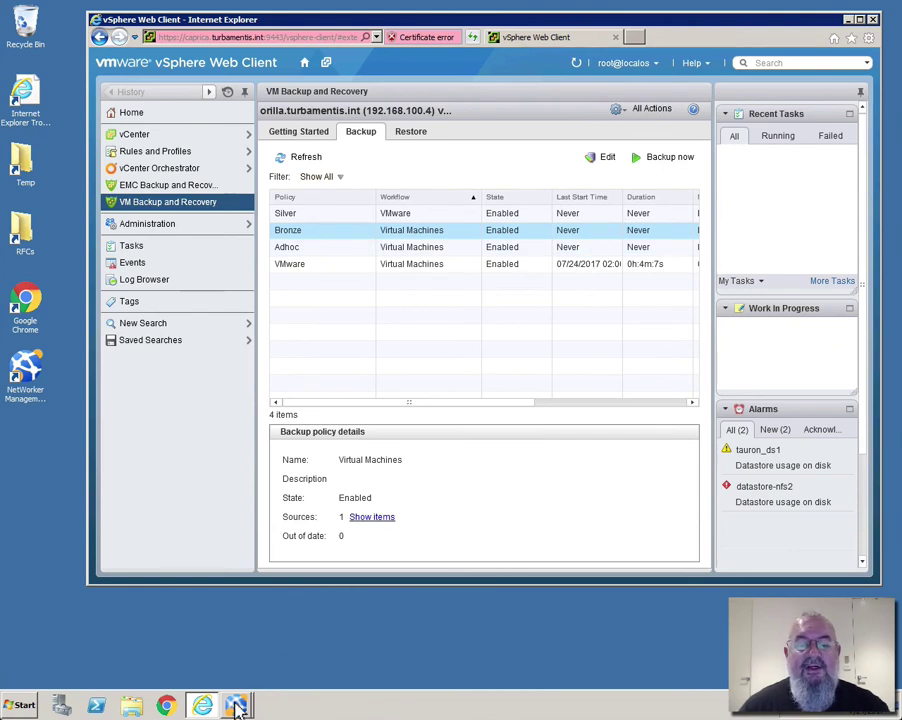
Step: Switch to NetWorker Administration, inspect the running test06 save session in Monitoring, and return to the vSphere Web Client
mouse_move(240, 706)
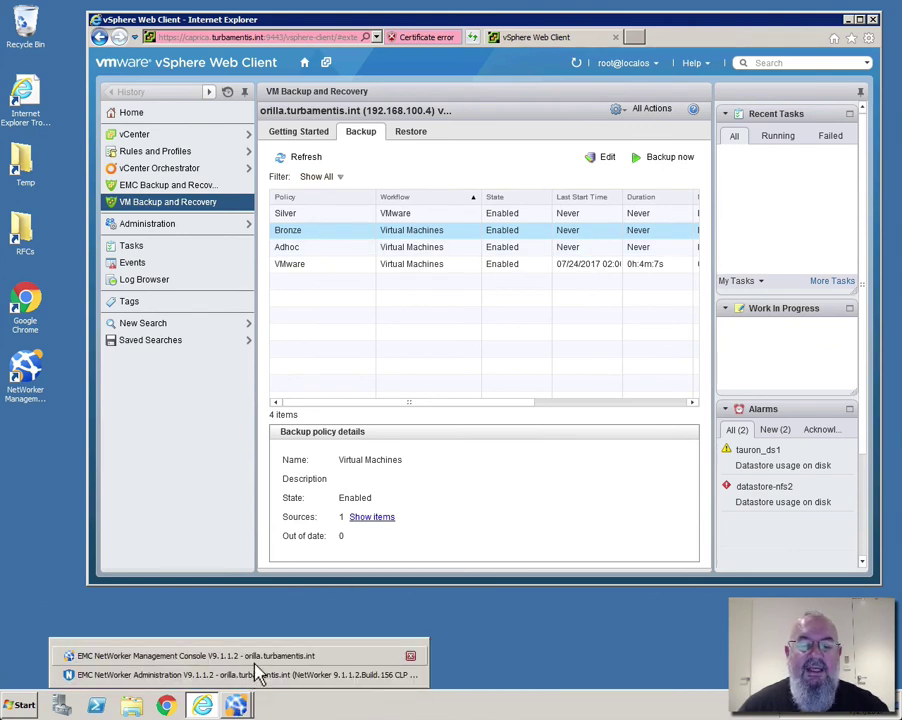
click(255, 676)
key(ctrl+1)
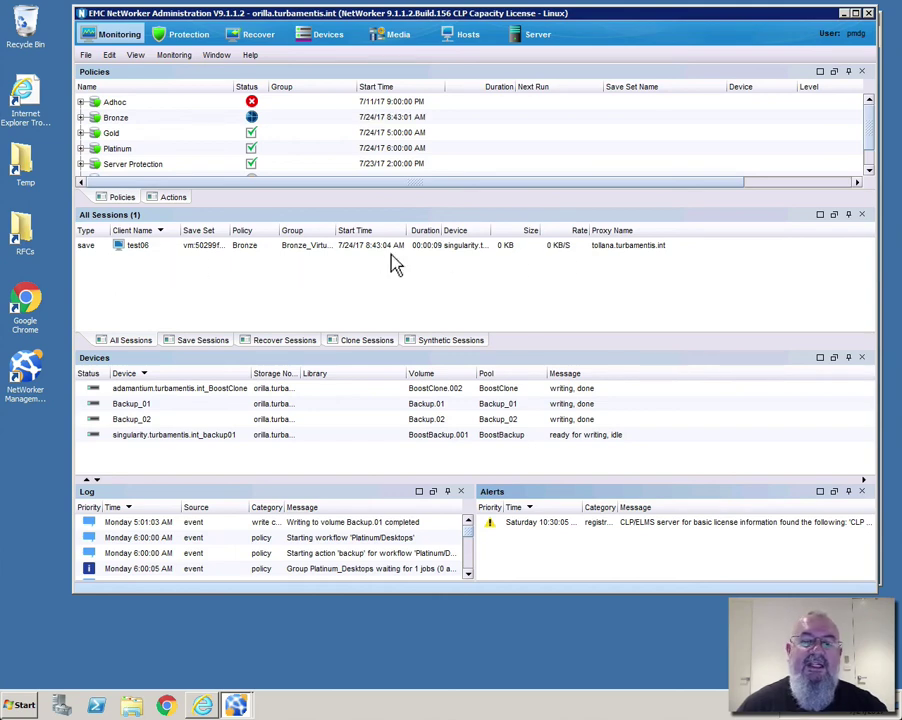
click(148, 248)
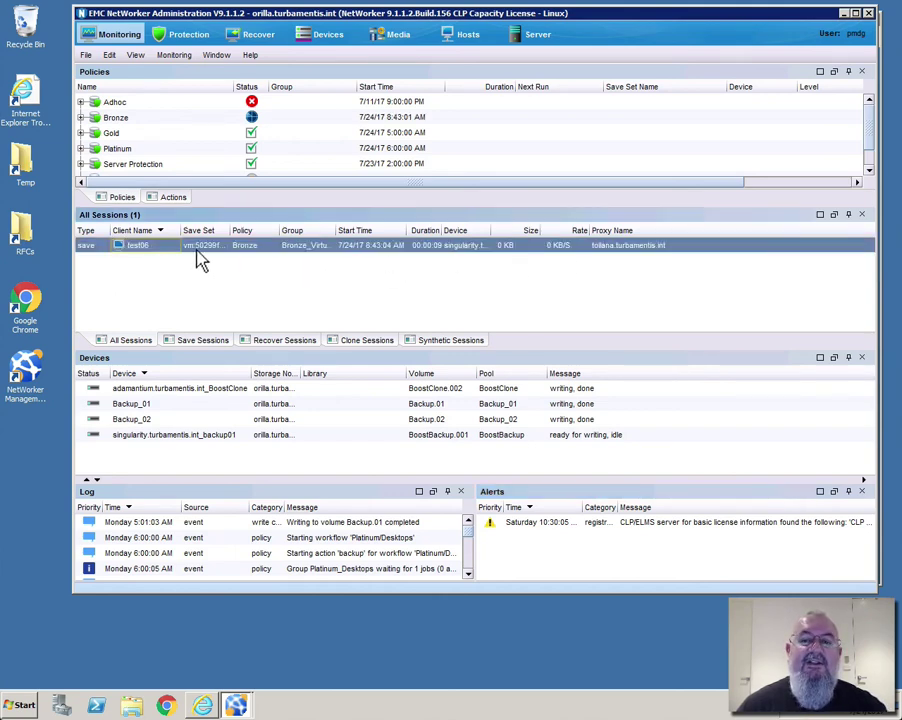
click(843, 13)
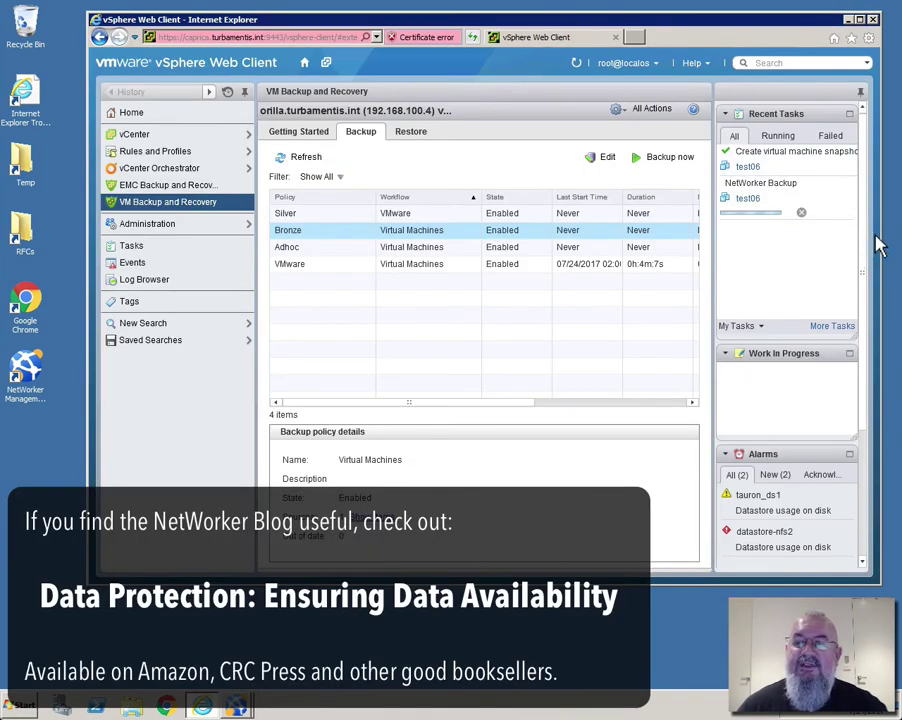